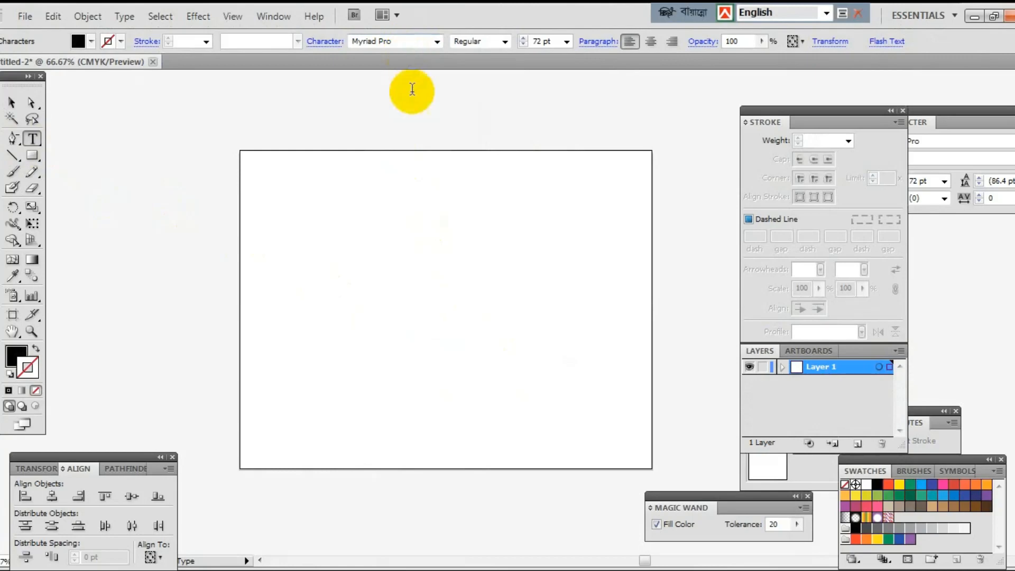
# Enter the text "SPRIAL TEXT" on the artboard and finish text editing
pyautogui.write('S')
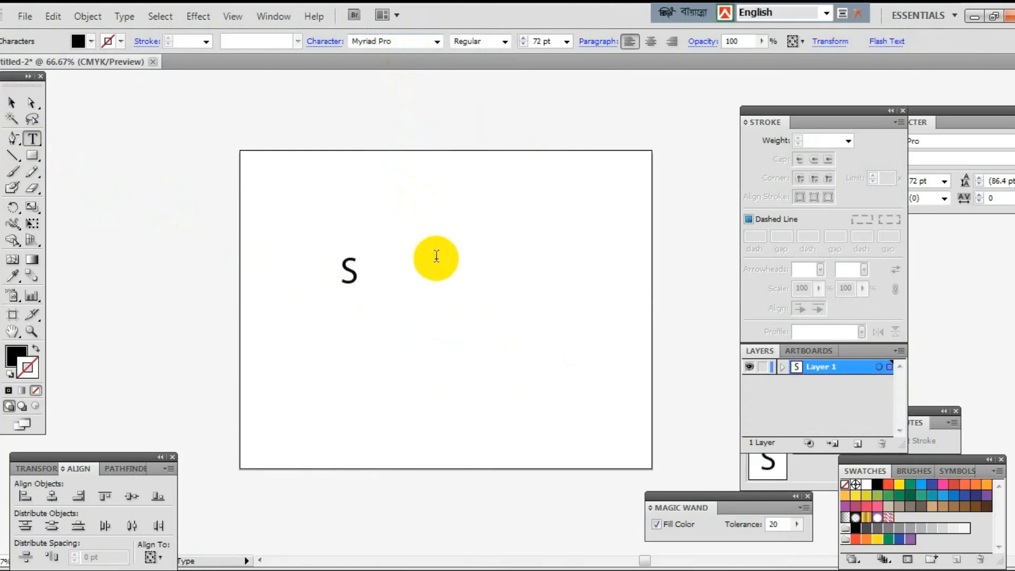
pyautogui.write('PRIAL T')
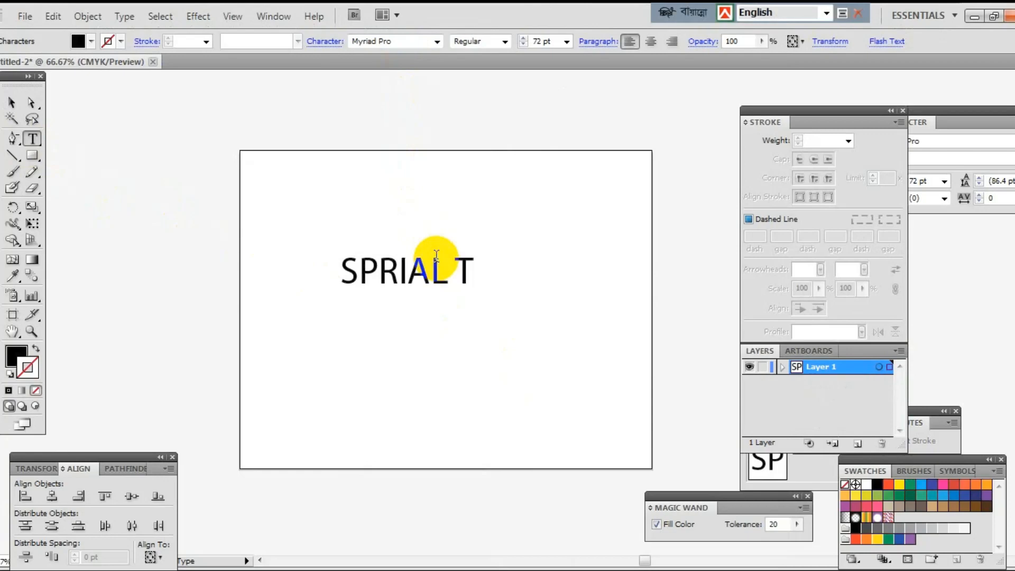
pyautogui.write('e')
pyautogui.press('BackSpace')
pyautogui.write('EXT')
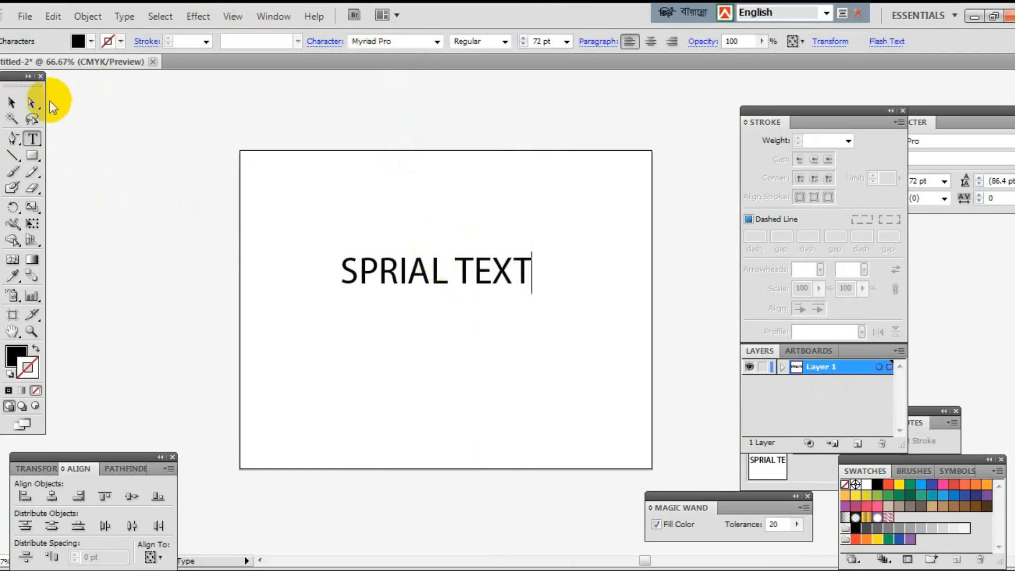
pyautogui.click(11, 102)
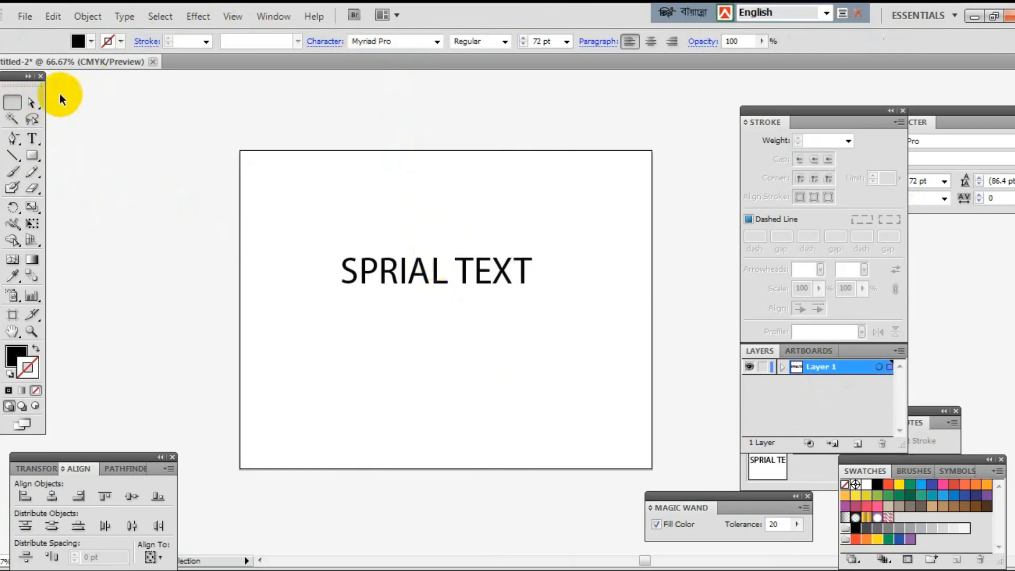
# Set the text's font to Arial with the Bold style
pyautogui.click(424, 42)
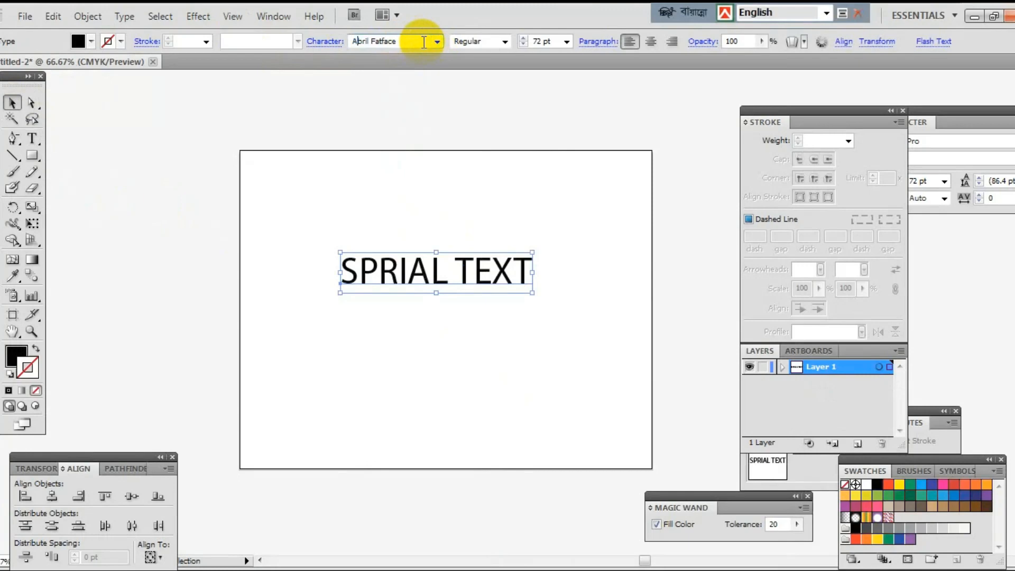
pyautogui.write('Arial')
pyautogui.press('Return')
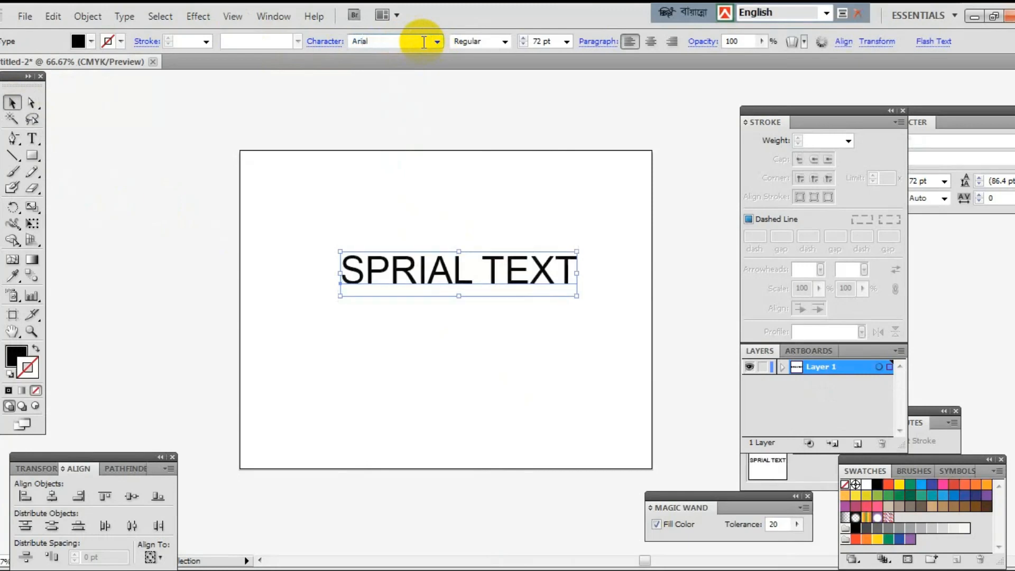
pyautogui.click(500, 41)
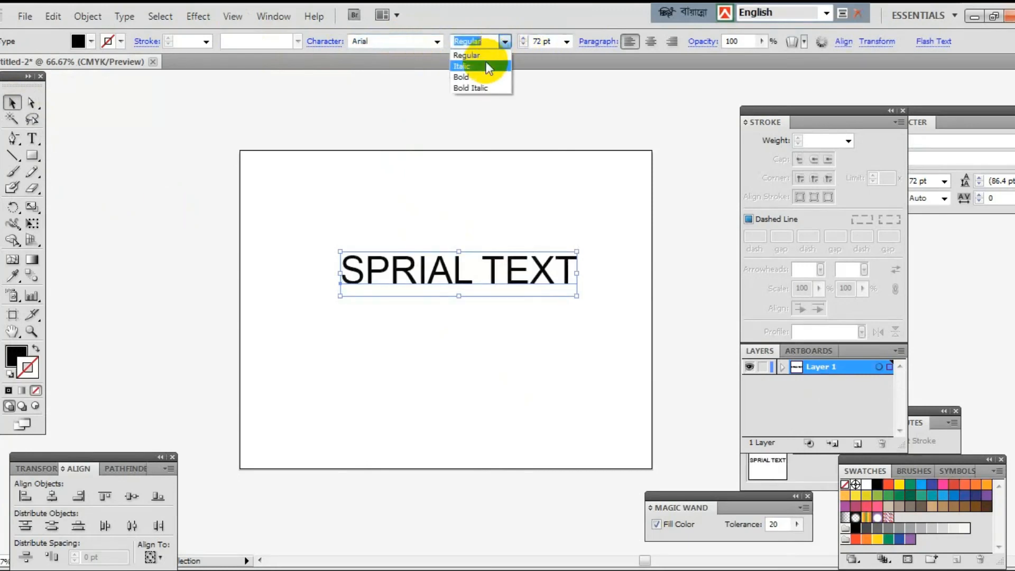
pyautogui.click(484, 72)
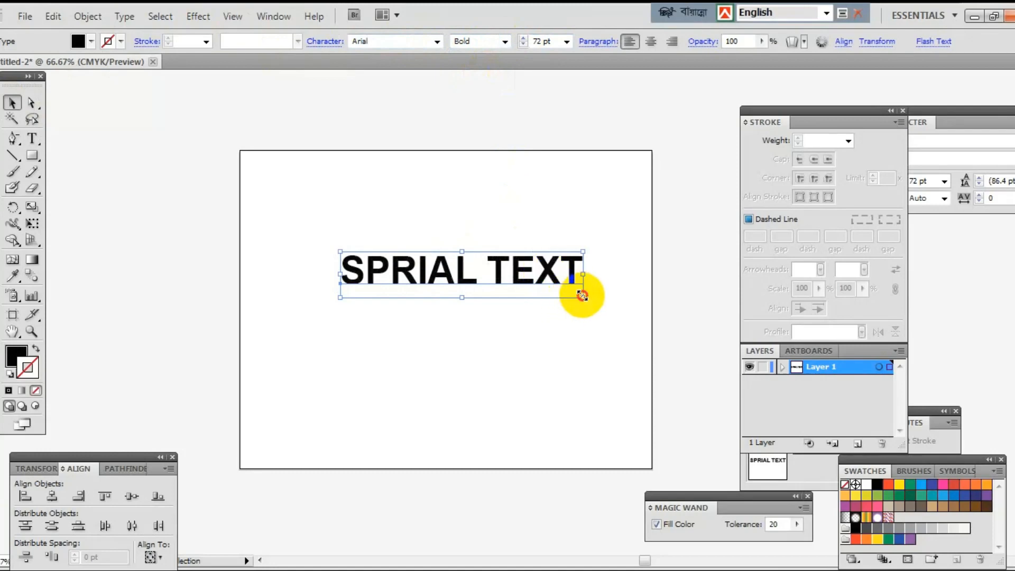
# Scale the text down to about 47.7 pt and move it to the upper middle of the artboard
pyautogui.moveTo(582, 295); pyautogui.dragTo(530, 285)
pyautogui.moveTo(477, 266); pyautogui.dragTo(526, 227)
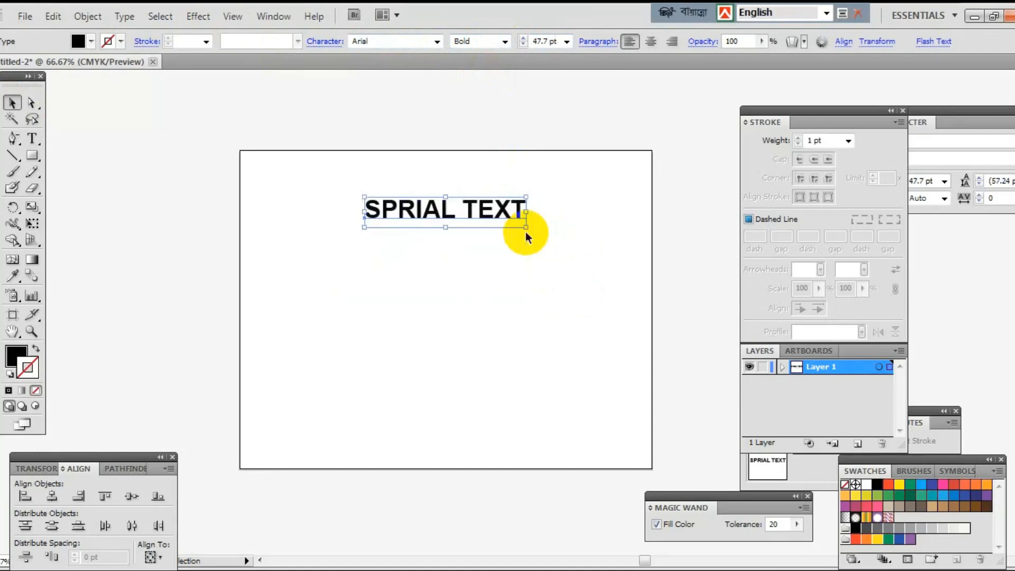
pyautogui.doubleClick(486, 220)
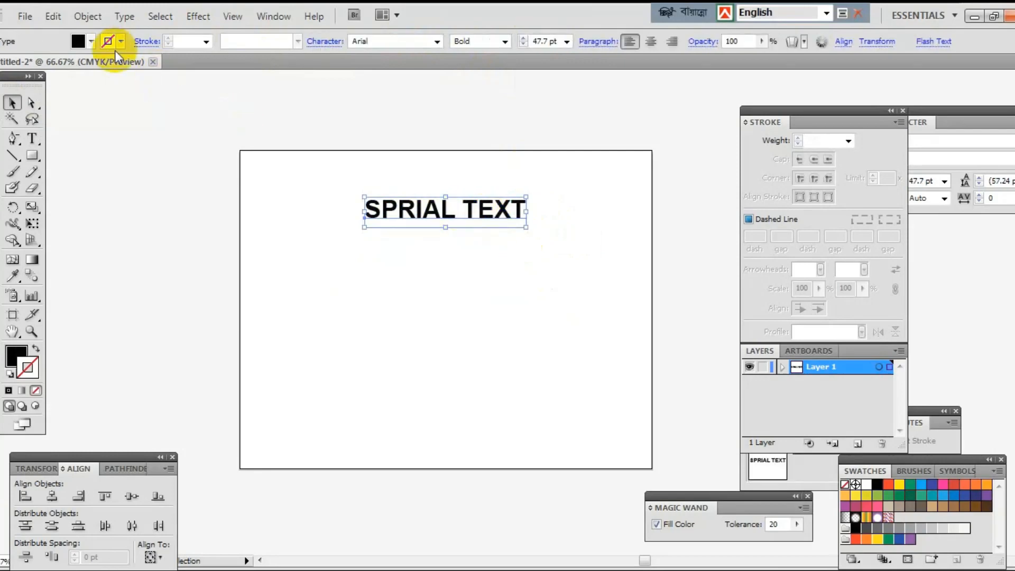
# Copy the text, paste the duplicate in front, and move it straight down to the lower part of the artboard
pyautogui.click(88, 17)
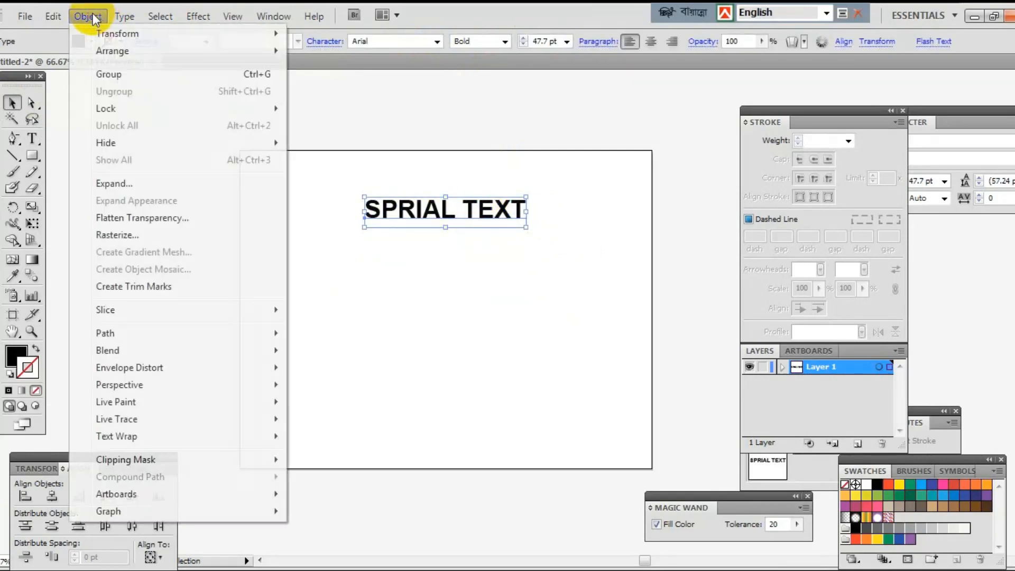
pyautogui.moveTo(53, 17)
pyautogui.click(85, 91)
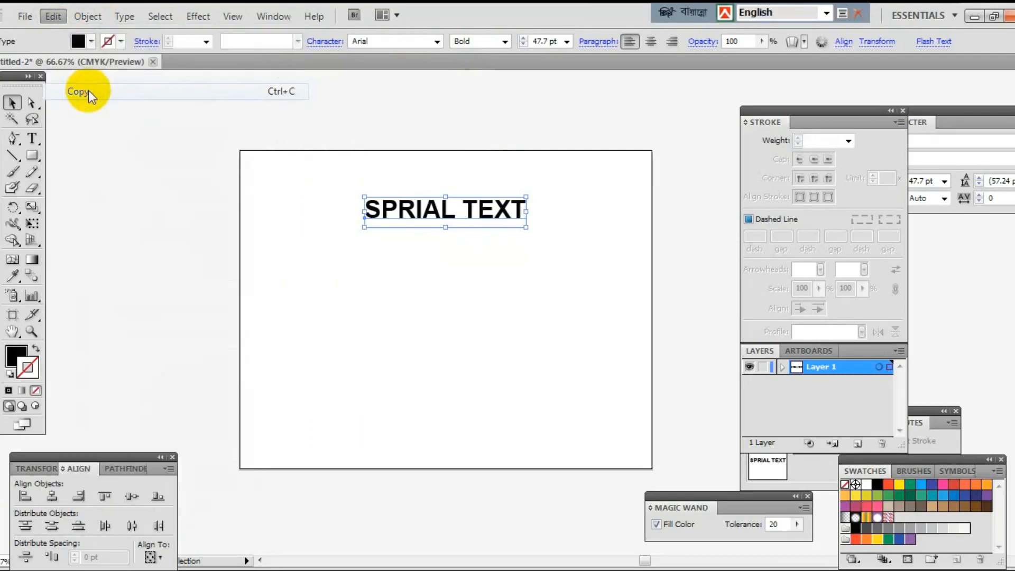
pyautogui.click(84, 17)
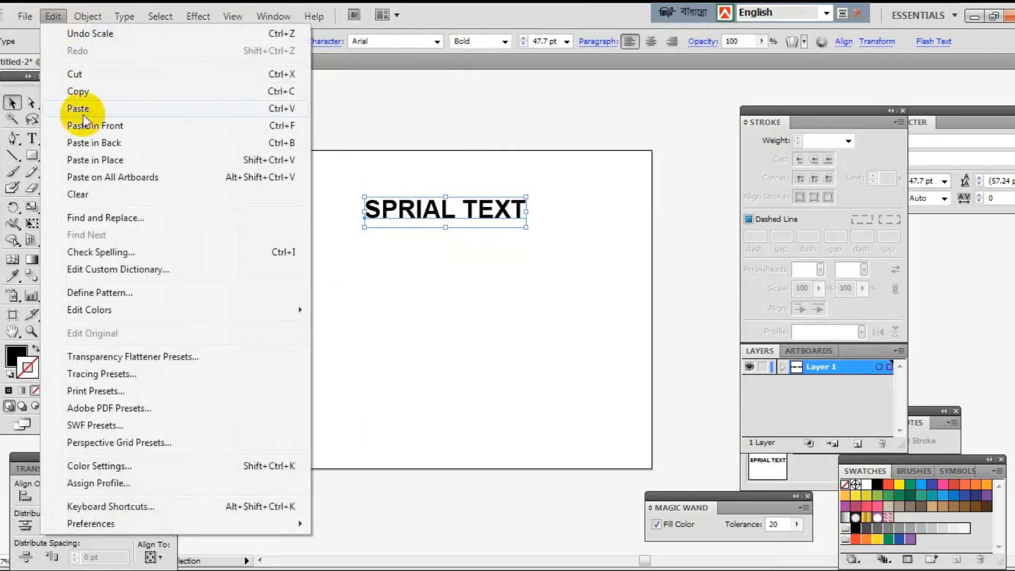
pyautogui.click(87, 125)
pyautogui.moveTo(419, 211); pyautogui.dragTo(424, 375)
pyautogui.click(529, 291)
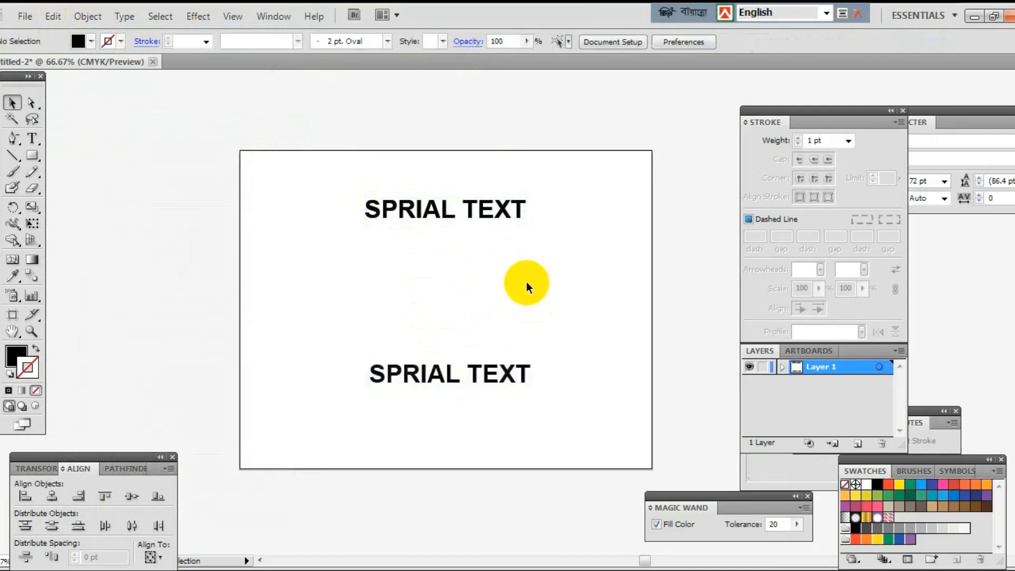
# Duplicate the upper text, rotate the copy 90° so it reads upward, and stand it beside the upper text's left end
pyautogui.click(501, 207)
pyautogui.moveTo(501, 205); pyautogui.dragTo(352, 265)
pyautogui.hotkey('ctrl', 'z')
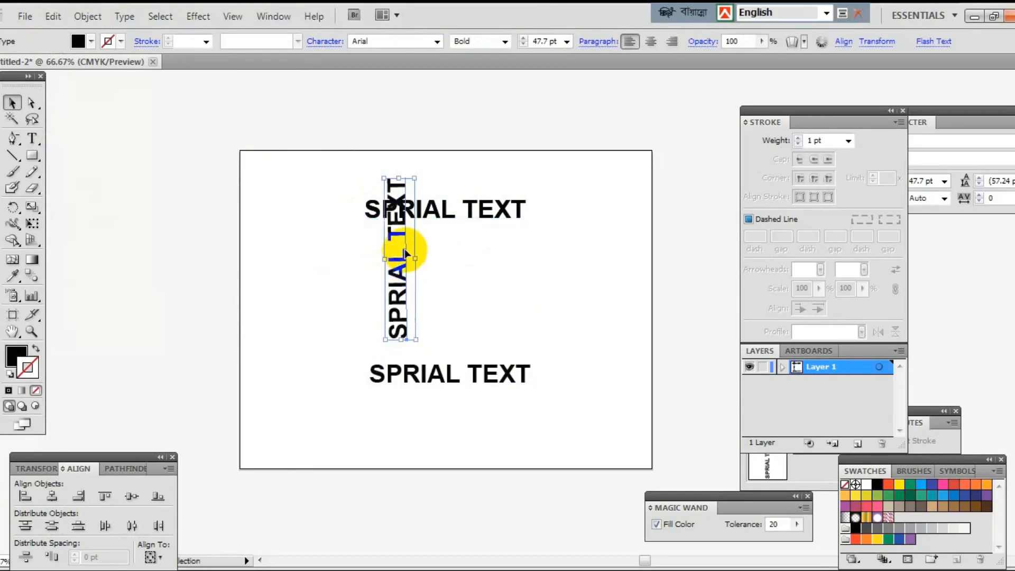
pyautogui.hotkey('ctrl', 'z')
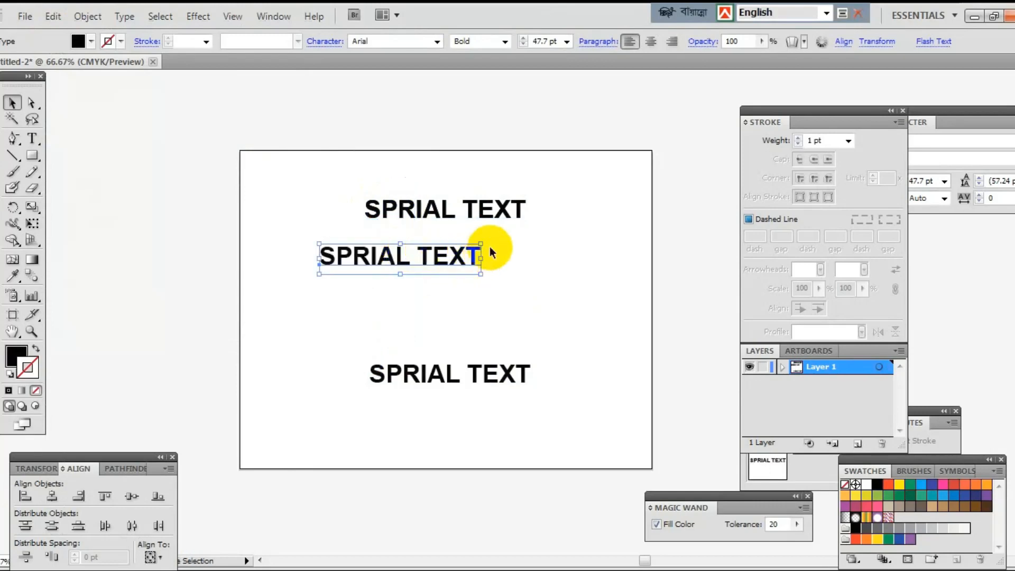
pyautogui.moveTo(482, 243); pyautogui.dragTo(372, 191)
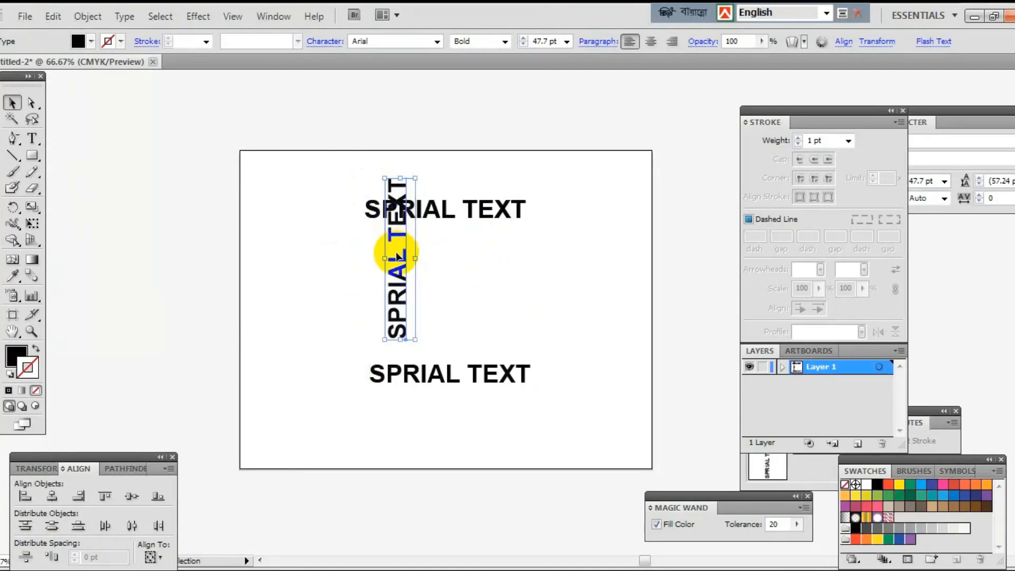
pyautogui.moveTo(398, 247); pyautogui.dragTo(351, 275)
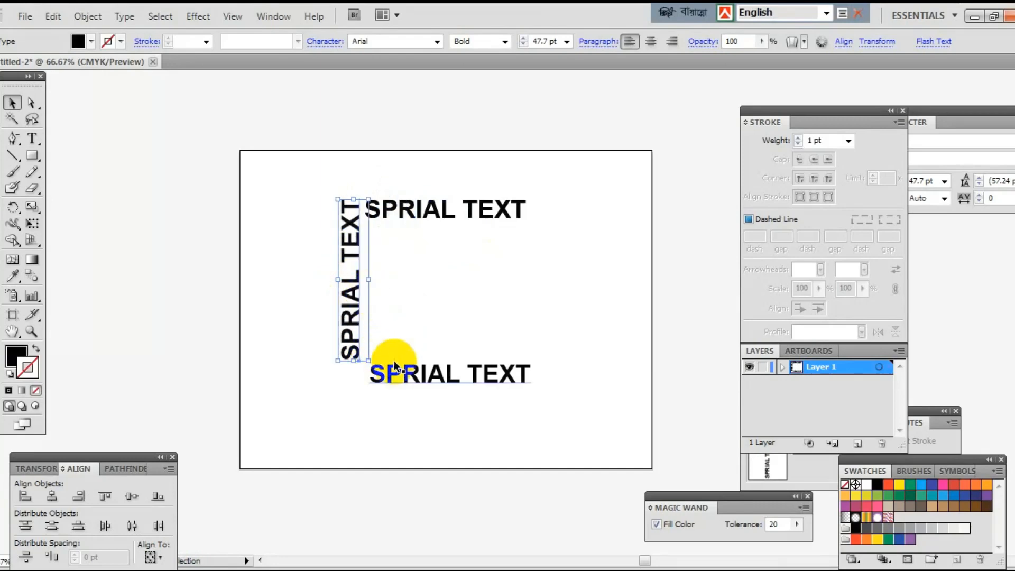
# Move the lower text up to the foot of the vertical text, and place a copy of the vertical text along the right side
pyautogui.moveTo(397, 366); pyautogui.dragTo(397, 348)
pyautogui.click(446, 354)
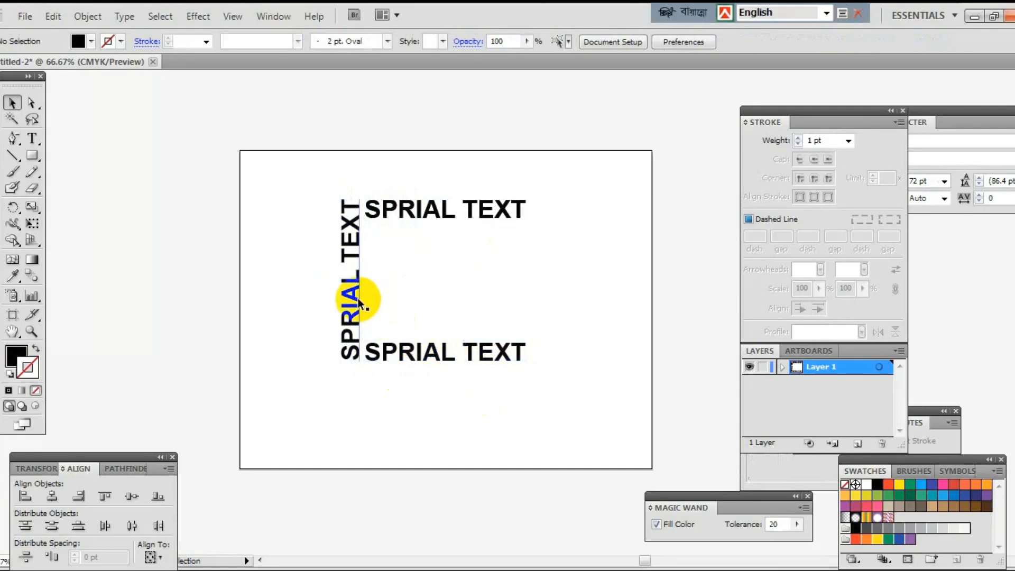
pyautogui.moveTo(360, 304); pyautogui.dragTo(546, 300)
# Reflect the right-hand vertical text across the vertical axis
pyautogui.rightClick(546, 299)
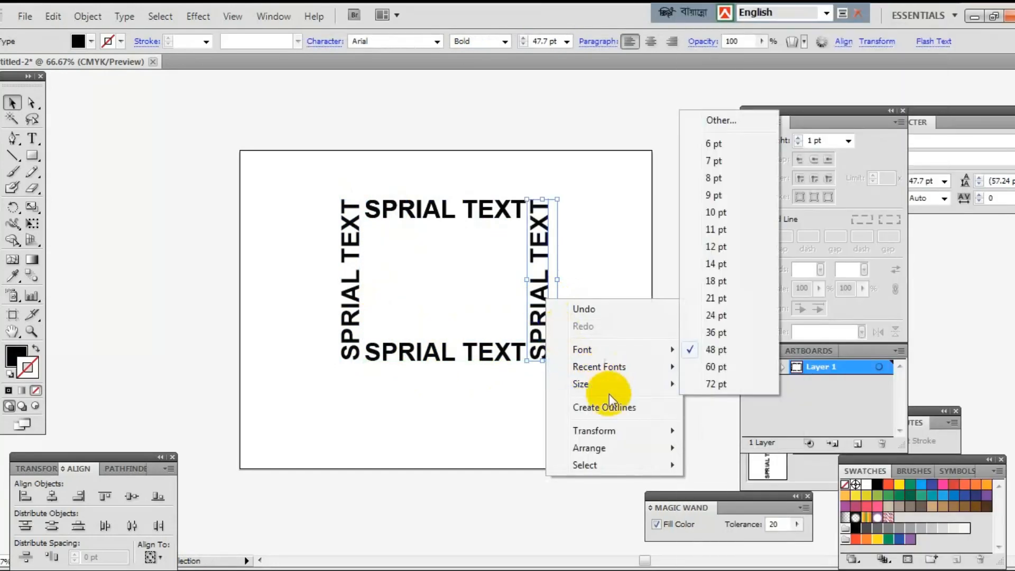
pyautogui.moveTo(618, 430)
pyautogui.click(720, 487)
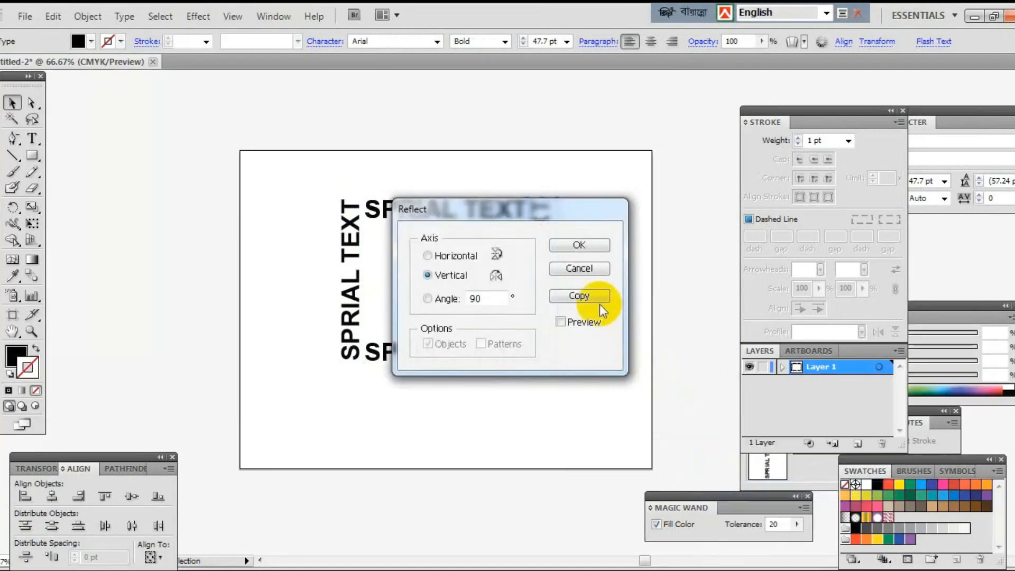
pyautogui.click(578, 245)
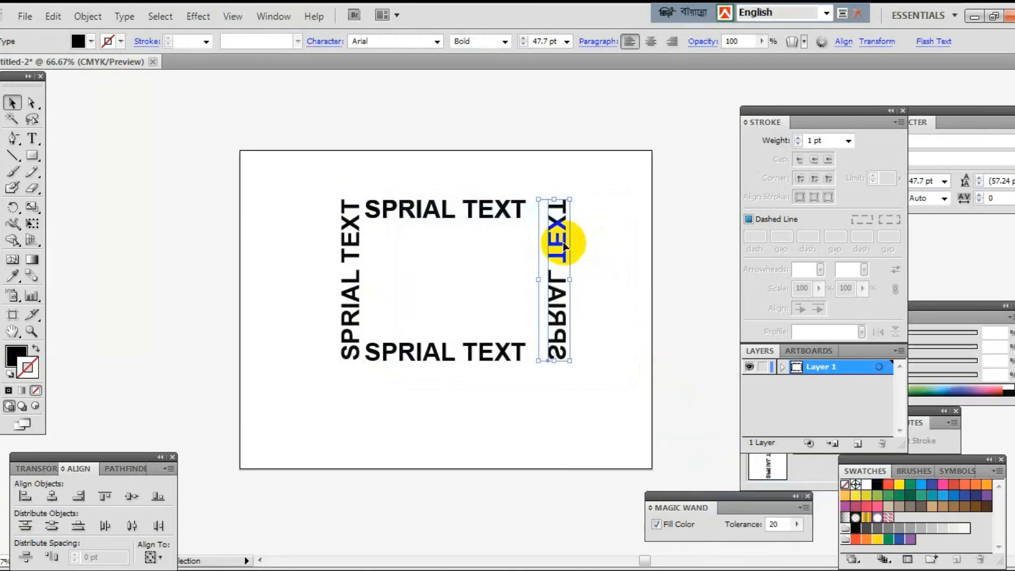
# Reflect the right-hand text across the vertical axis again to restore its original orientation
pyautogui.rightClick(564, 246)
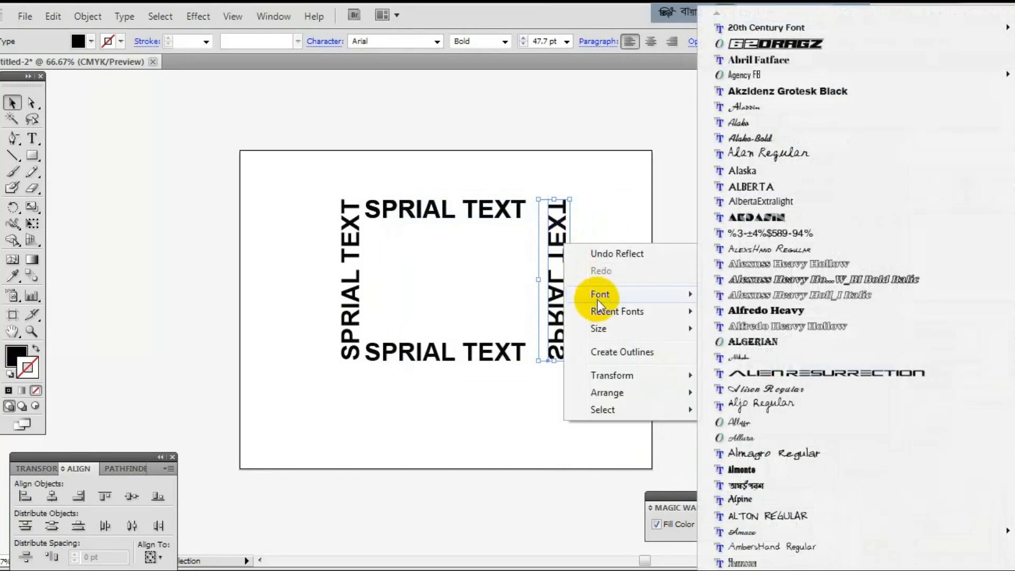
pyautogui.moveTo(612, 312)
pyautogui.moveTo(670, 378)
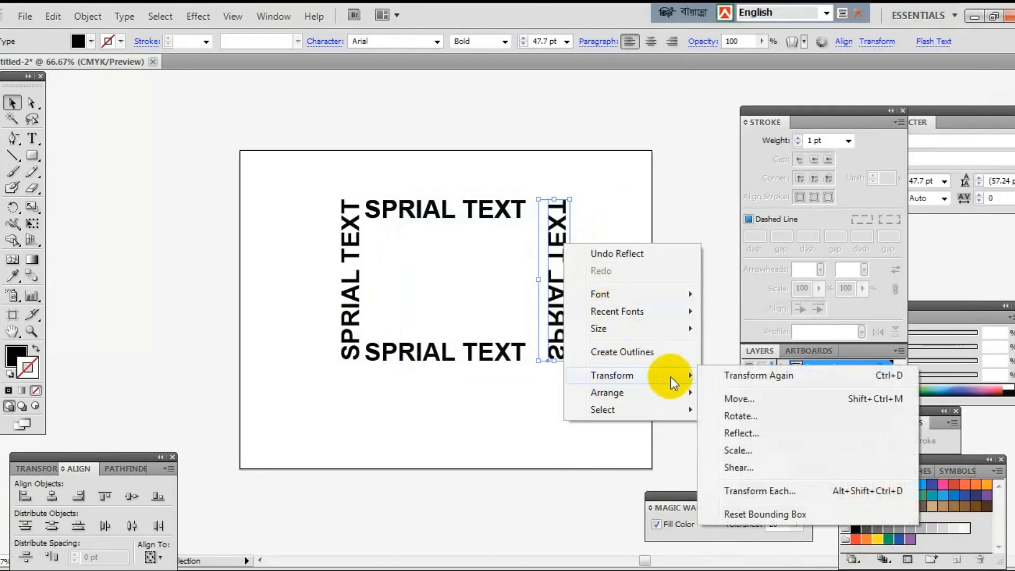
pyautogui.click(731, 434)
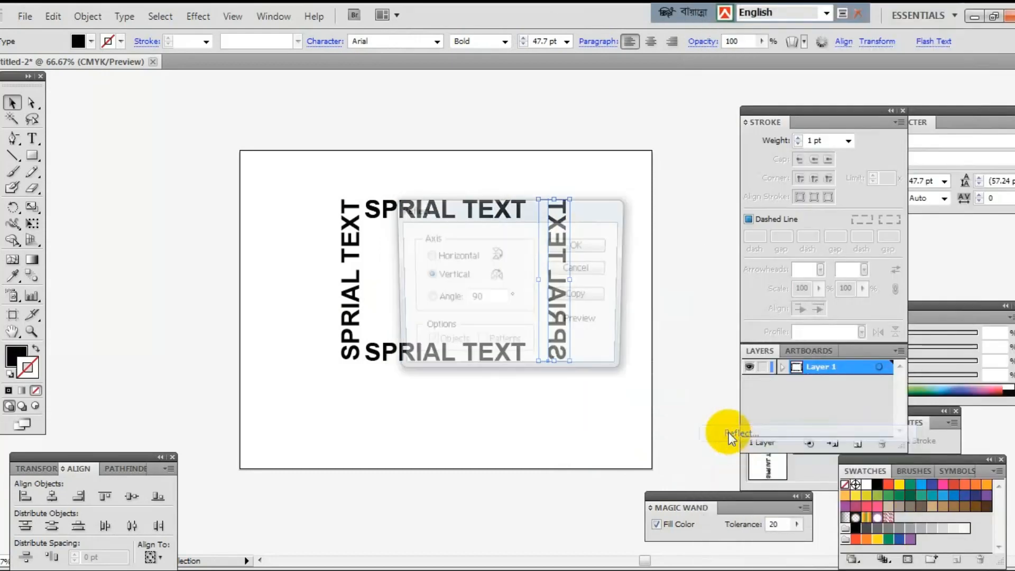
pyautogui.click(582, 246)
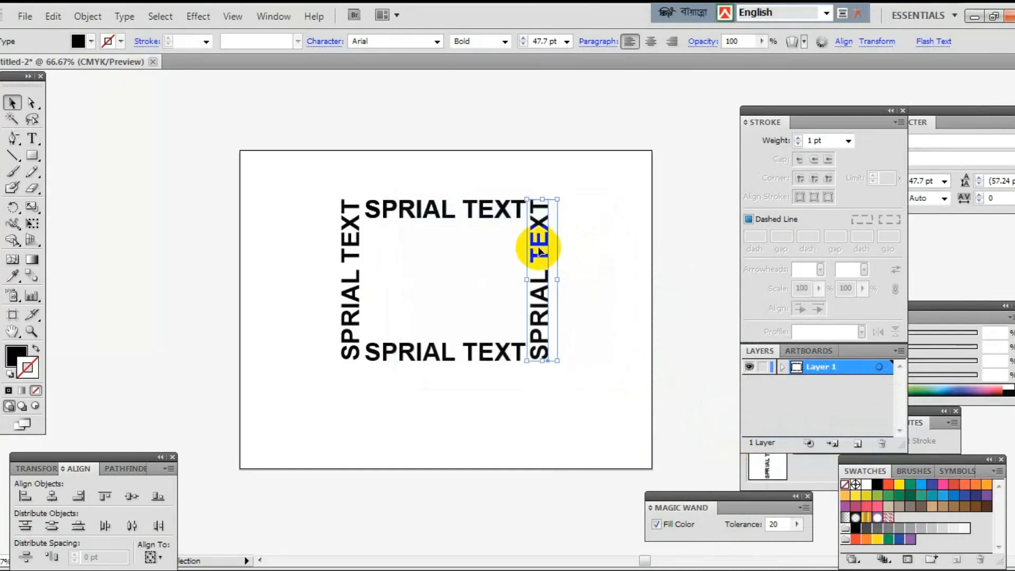
# Flip the right-hand text by pulling its left edge across its right edge, and nudge it up against the horizontal texts
pyautogui.moveTo(527, 279)
pyautogui.mouseDown()
pyautogui.moveTo(594, 280)
pyautogui.moveTo(546, 281)
pyautogui.mouseUp()
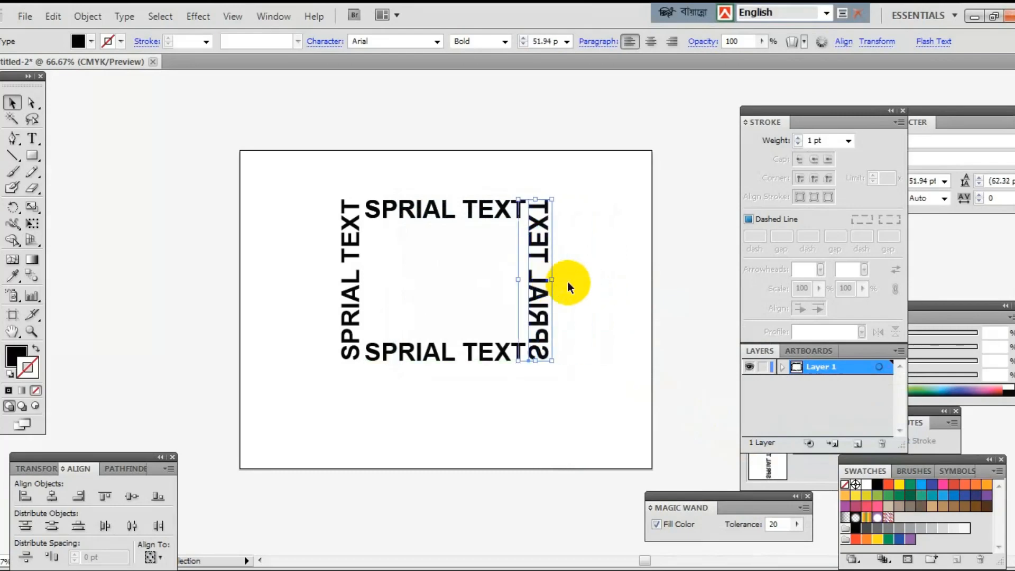
pyautogui.click(561, 205)
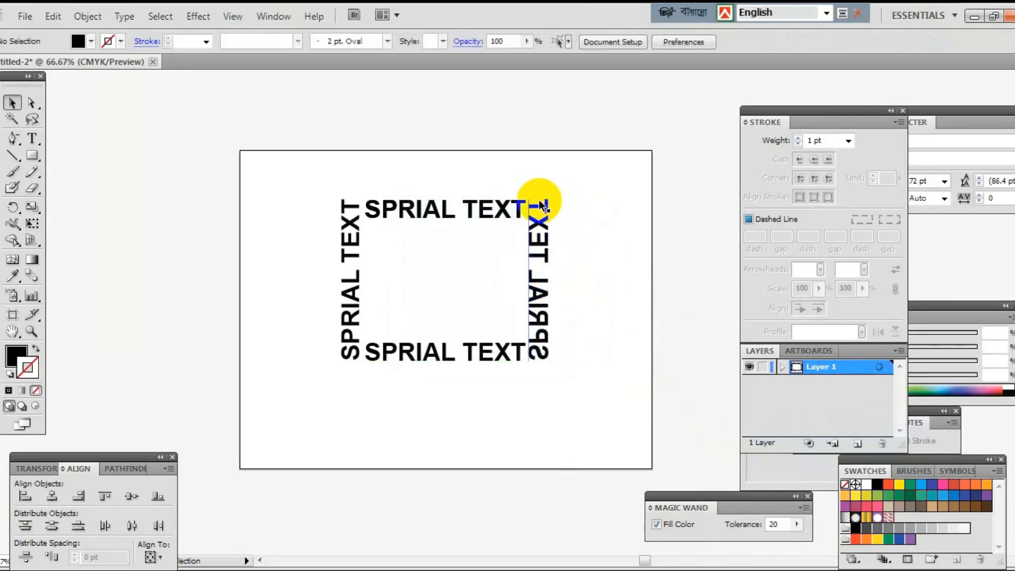
pyautogui.click(542, 205)
pyautogui.click(584, 211)
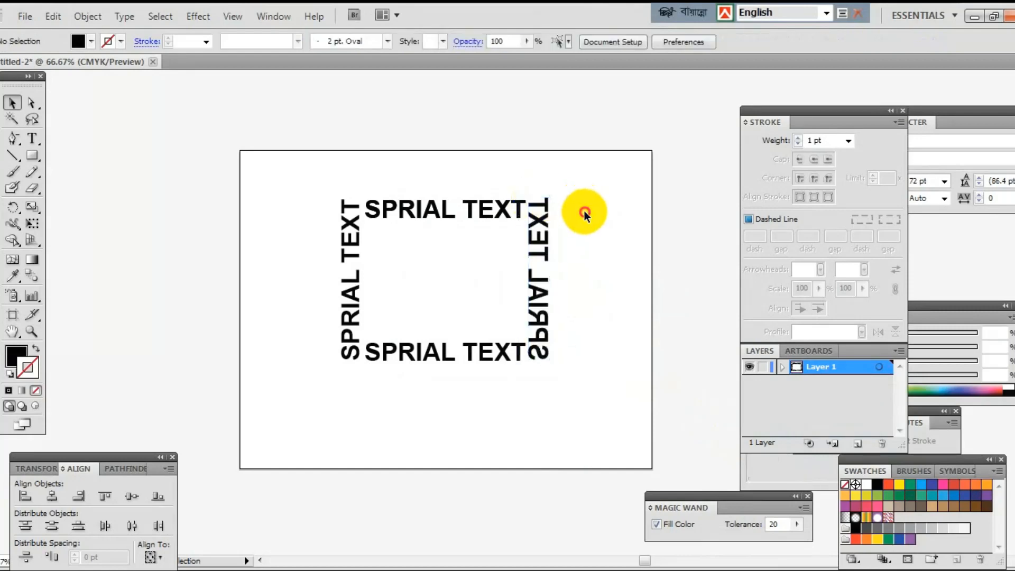
# Select all four texts, enlarge the text frame slightly, and deselect it
pyautogui.moveTo(314, 196); pyautogui.dragTo(596, 408)
pyautogui.click(588, 400)
pyautogui.click(345, 182)
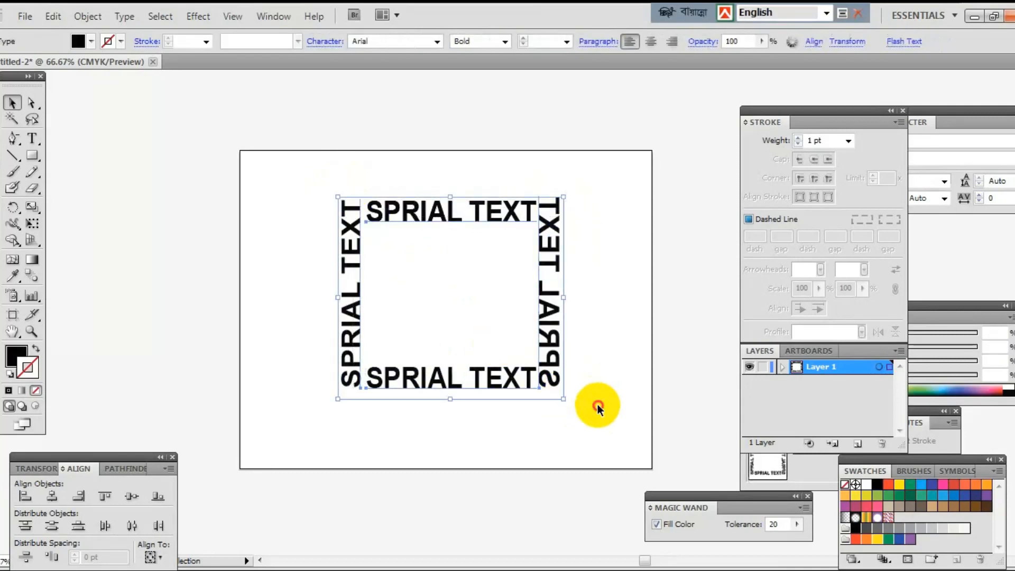
pyautogui.click(595, 408)
# Set the fill to a medium blue (C 78.96, M 57.3) and draw a 792 × 612 pt rectangle covering the whole artboard
pyautogui.click(33, 155)
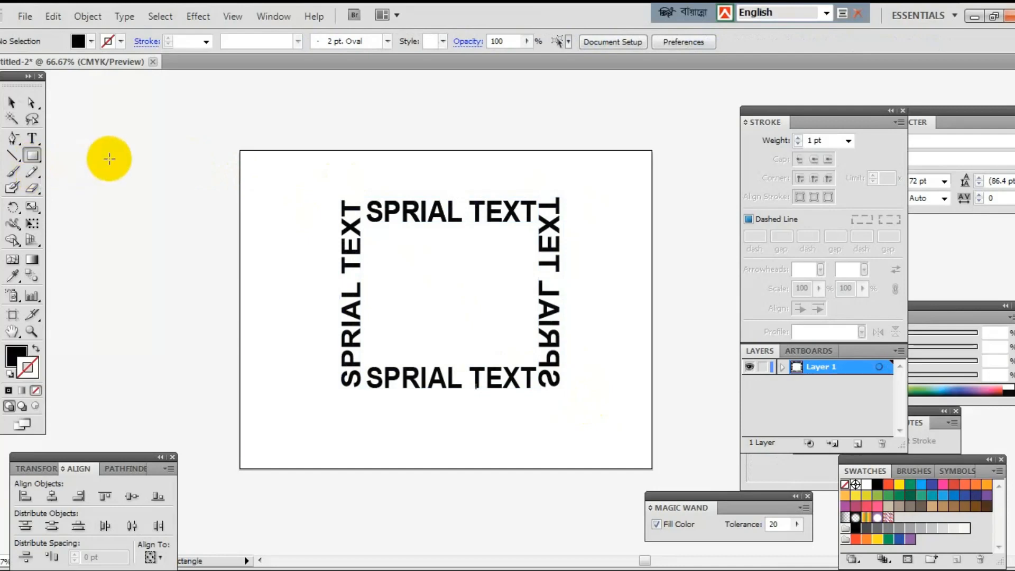
pyautogui.click(26, 367)
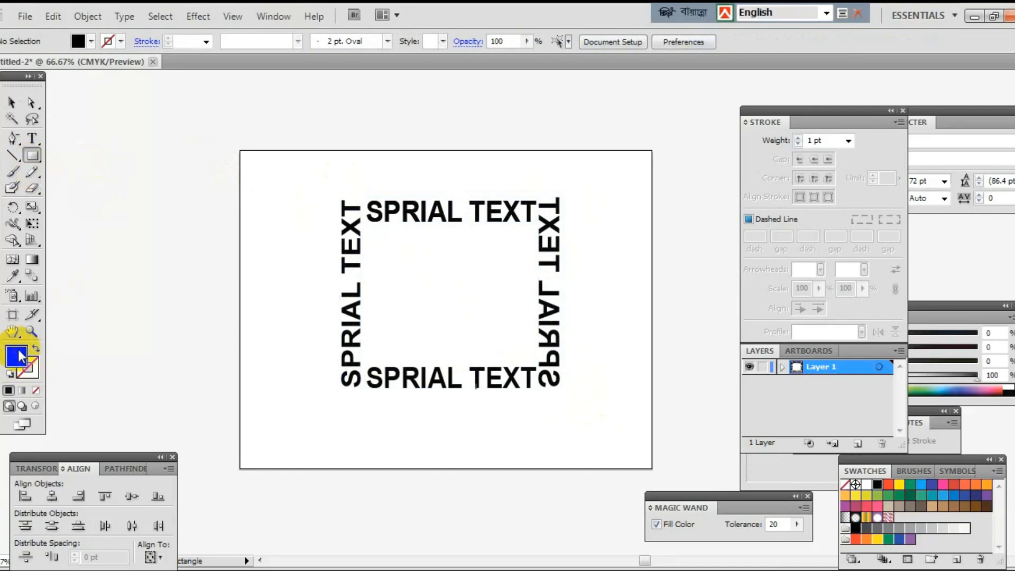
pyautogui.doubleClick(18, 355)
pyautogui.click(533, 272)
pyautogui.moveTo(533, 273)
pyautogui.mouseDown()
pyautogui.moveTo(533, 263)
pyautogui.moveTo(534, 278)
pyautogui.mouseUp()
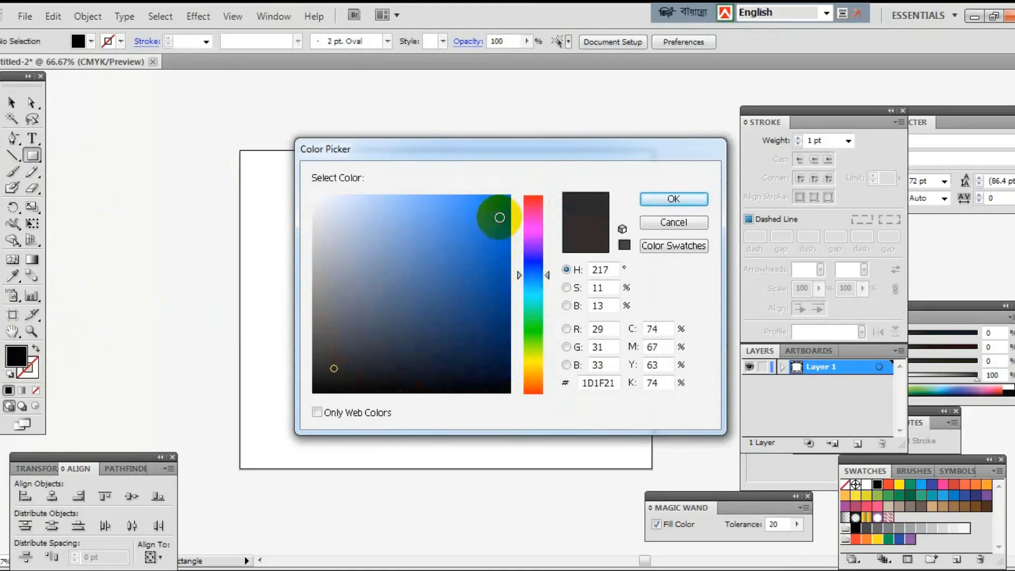
pyautogui.click(498, 196)
pyautogui.click(673, 198)
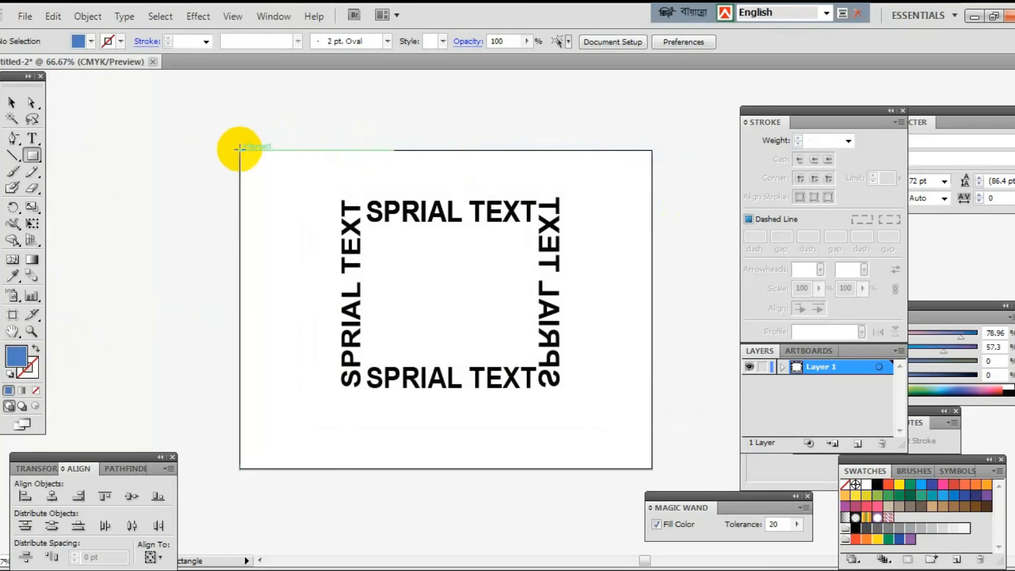
pyautogui.moveTo(240, 150); pyautogui.dragTo(652, 469)
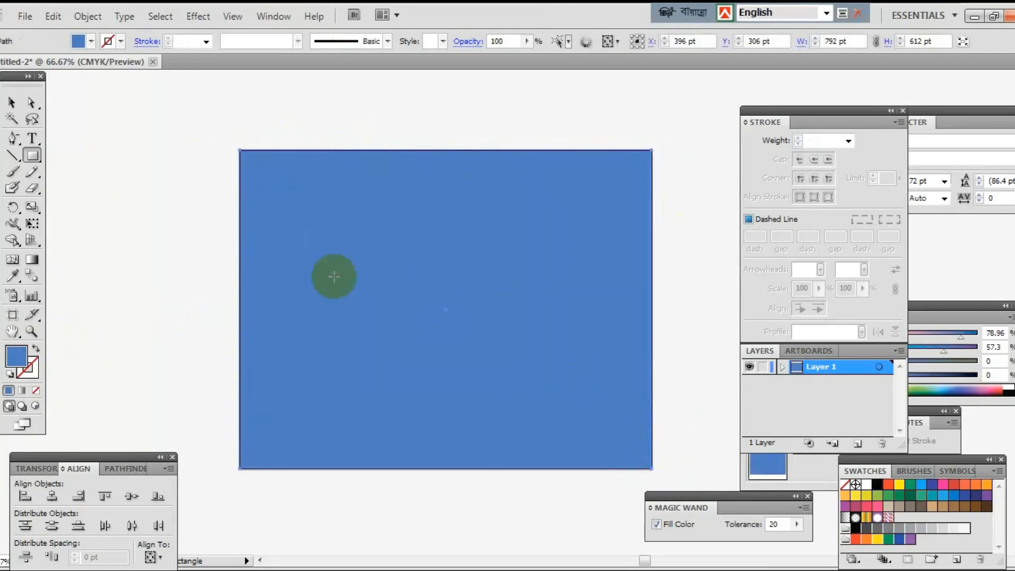
# Send the blue artboard-sized rectangle to the back behind the texts and lock it
pyautogui.click(12, 103)
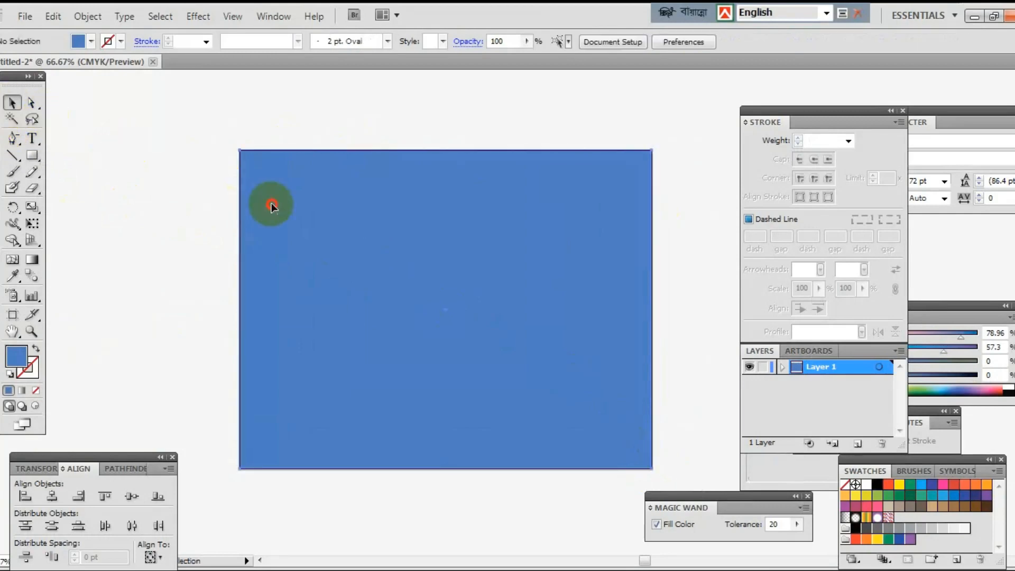
pyautogui.rightClick(272, 205)
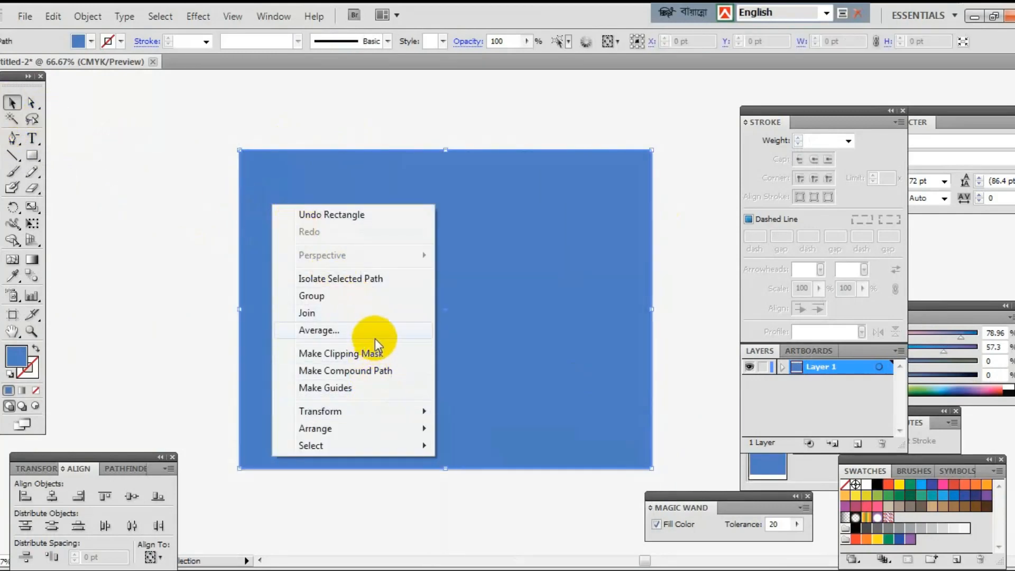
pyautogui.moveTo(379, 412)
pyautogui.moveTo(412, 429)
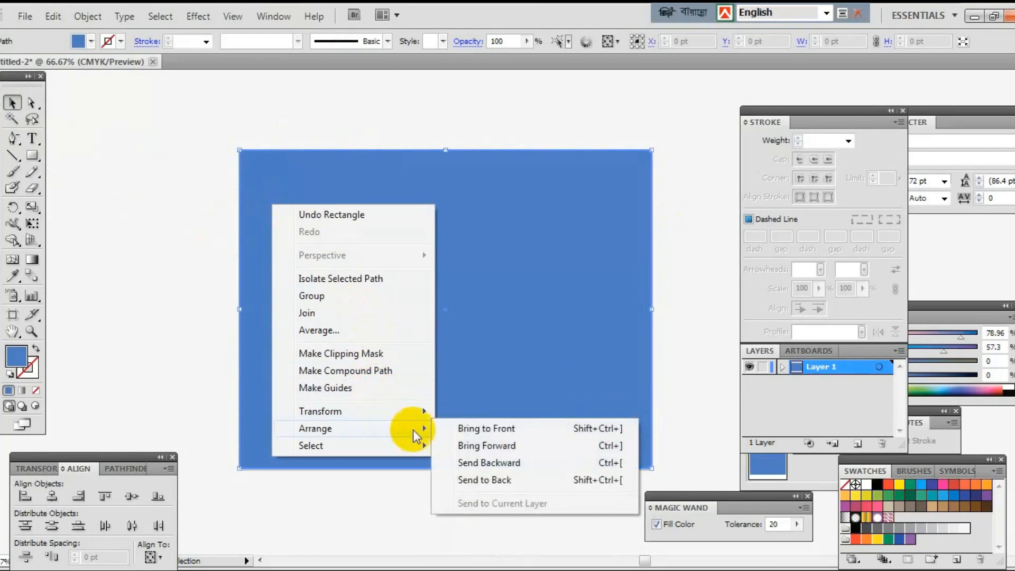
pyautogui.click(520, 481)
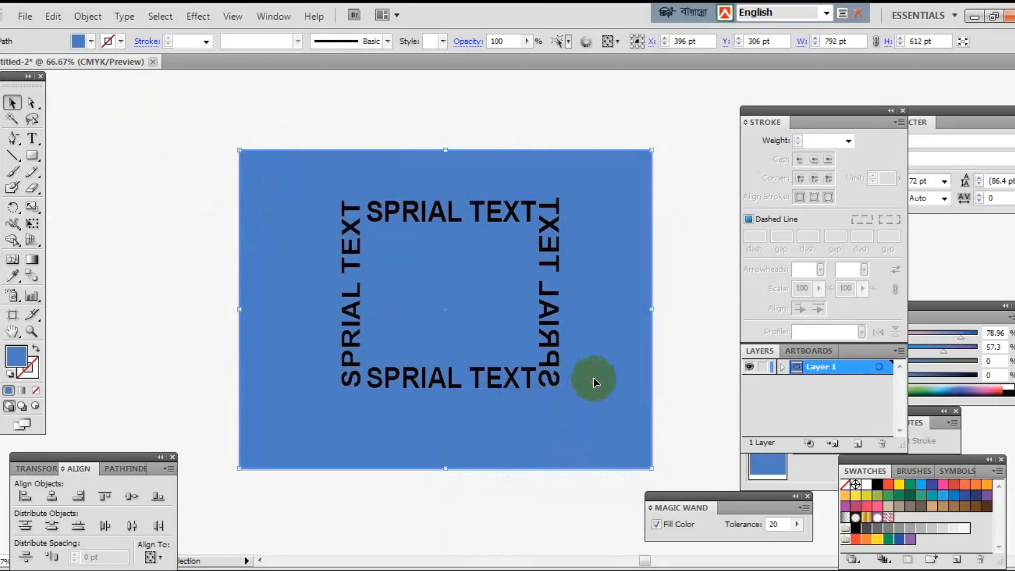
pyautogui.click(88, 18)
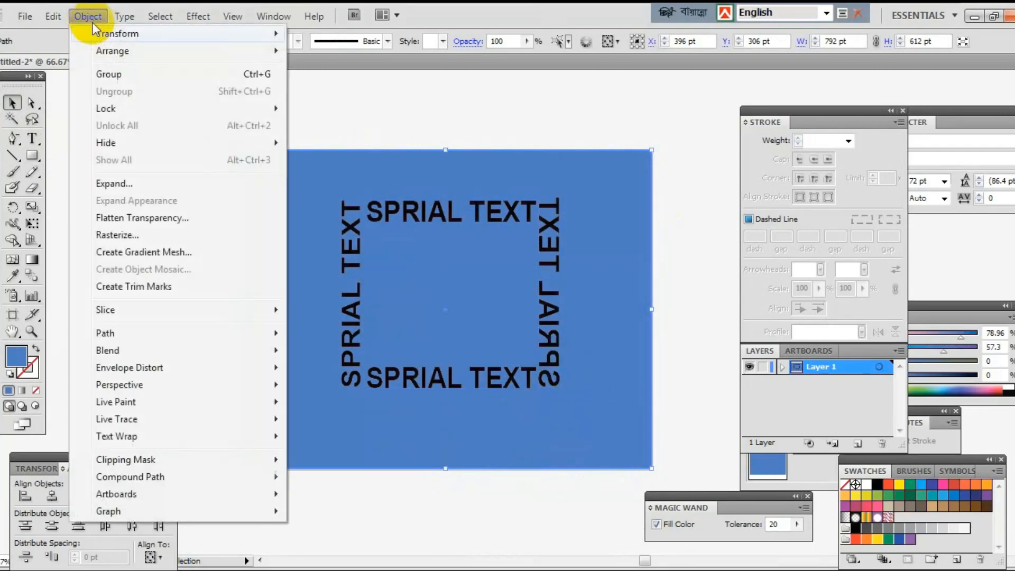
pyautogui.moveTo(259, 110)
pyautogui.click(338, 109)
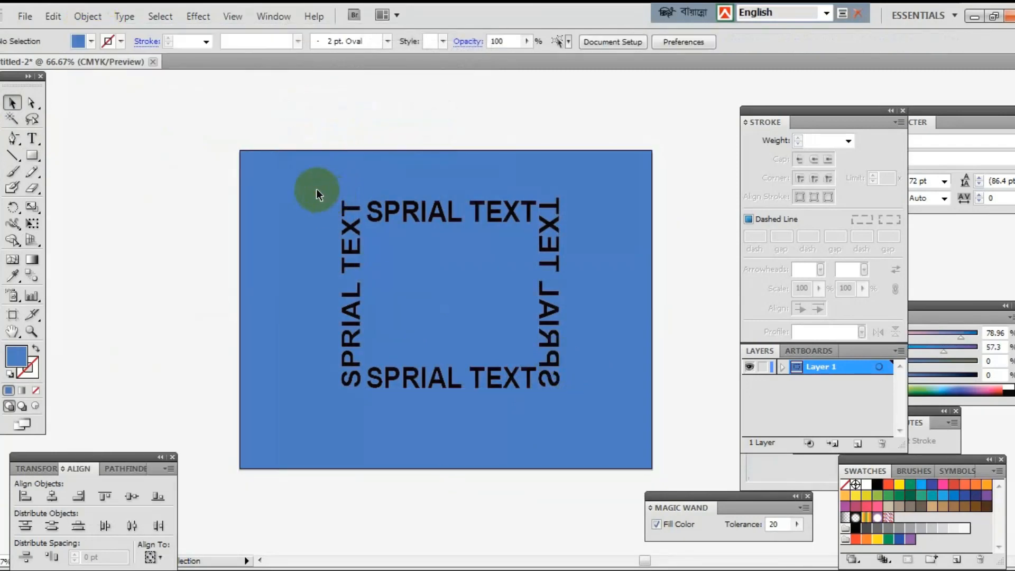
# Select all four texts and reduce the height of their shared frame slightly
pyautogui.moveTo(316, 194); pyautogui.dragTo(575, 399)
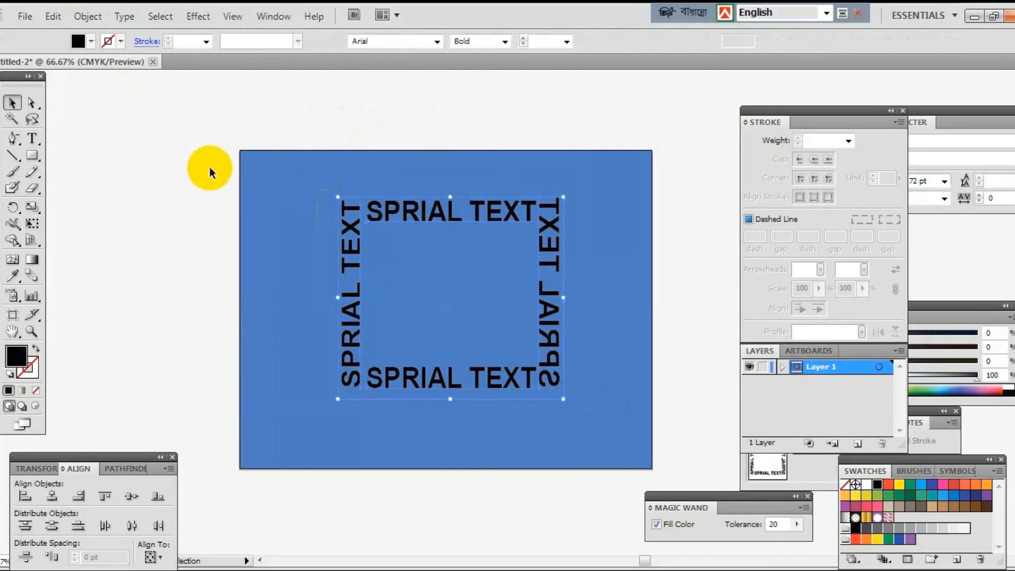
pyautogui.moveTo(564, 402); pyautogui.dragTo(562, 394)
# Fill the four selected texts with white (FFFFFF), shift them slightly down and to the left, and deselect them
pyautogui.click(17, 356)
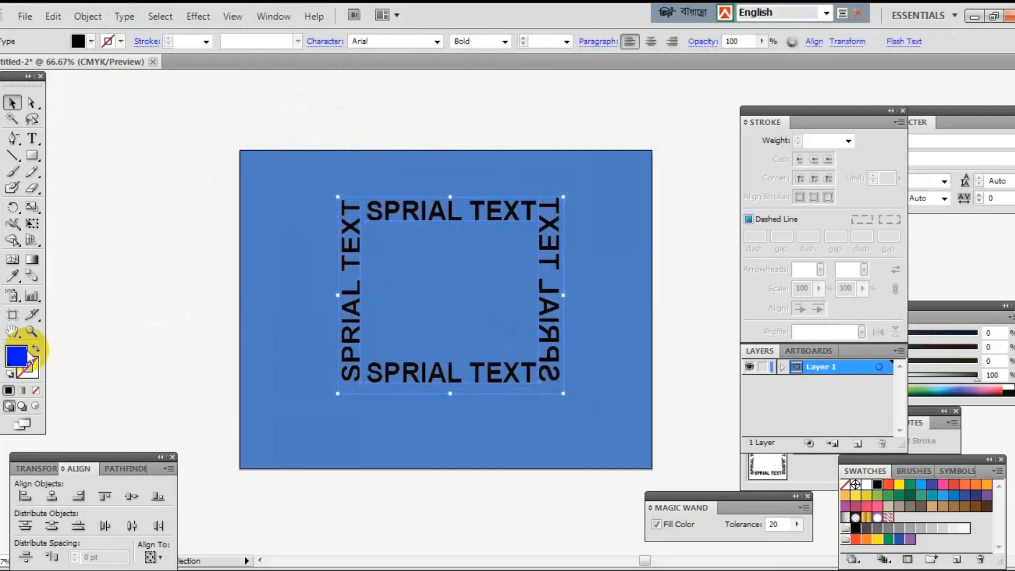
pyautogui.doubleClick(18, 354)
pyautogui.moveTo(322, 206); pyautogui.dragTo(304, 190)
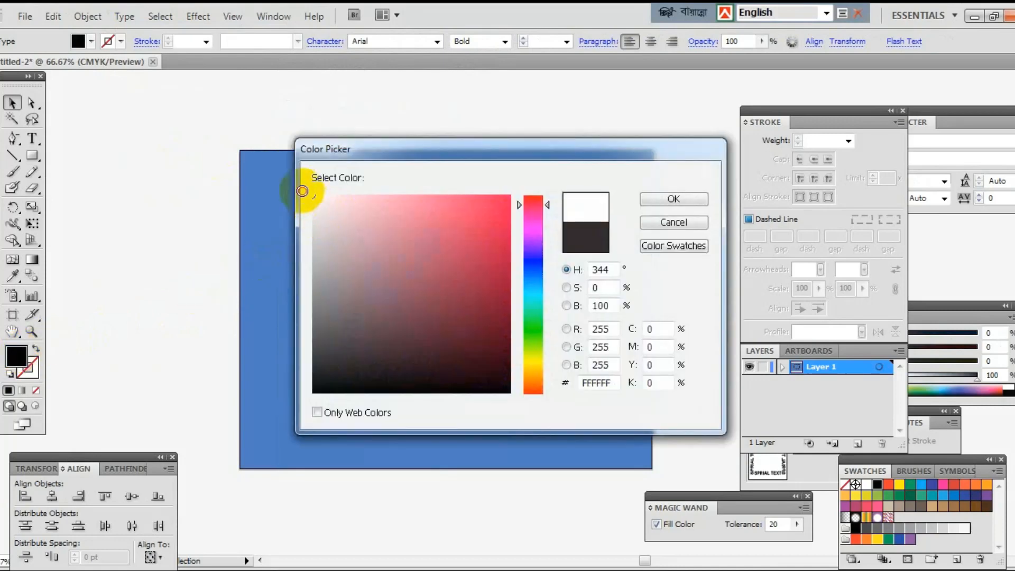
pyautogui.press('Return')
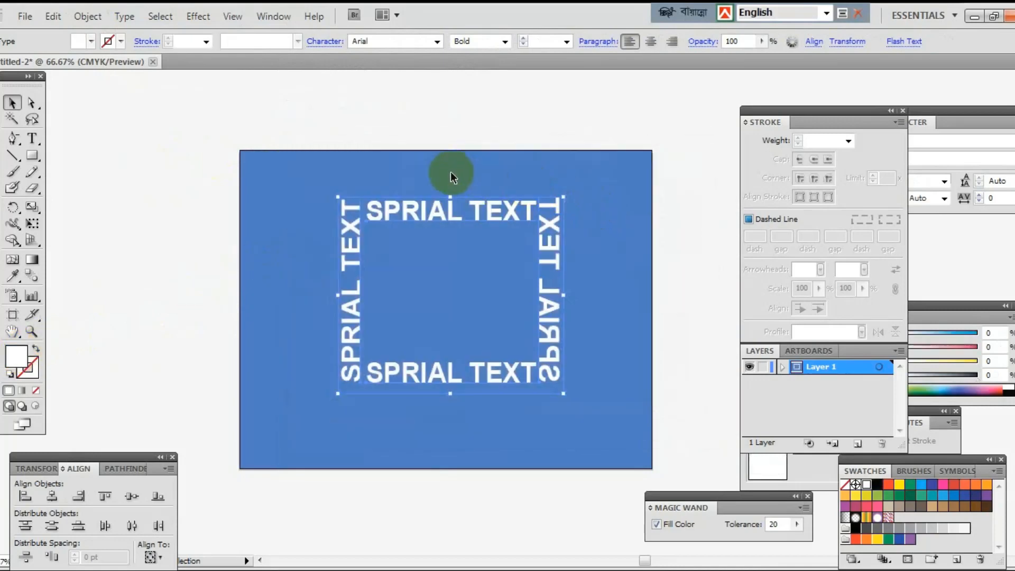
pyautogui.moveTo(445, 219); pyautogui.dragTo(436, 228)
pyautogui.click(378, 150)
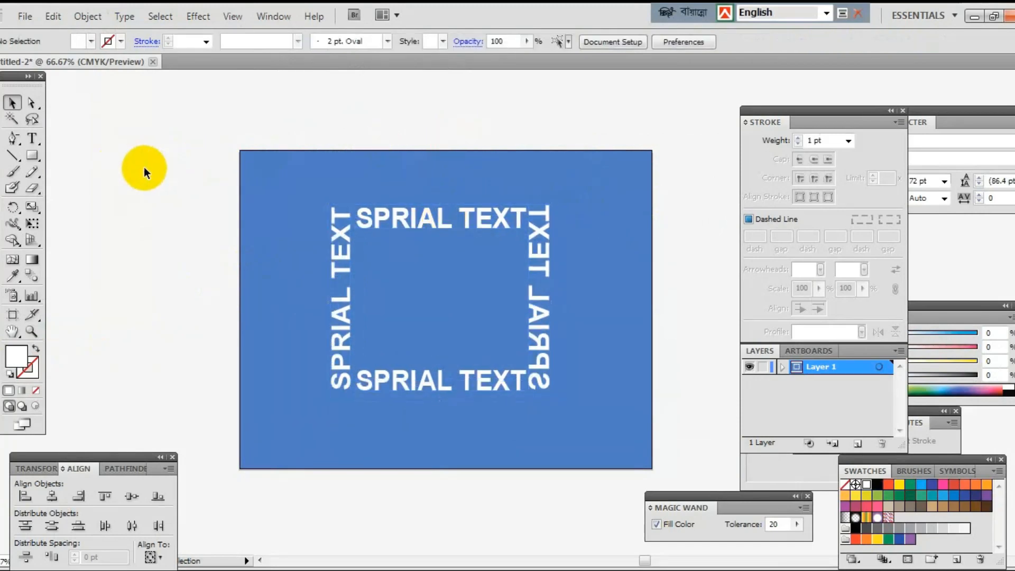
# Sample the blue of the background rectangle as the current fill with the Eyedropper
pyautogui.click(14, 275)
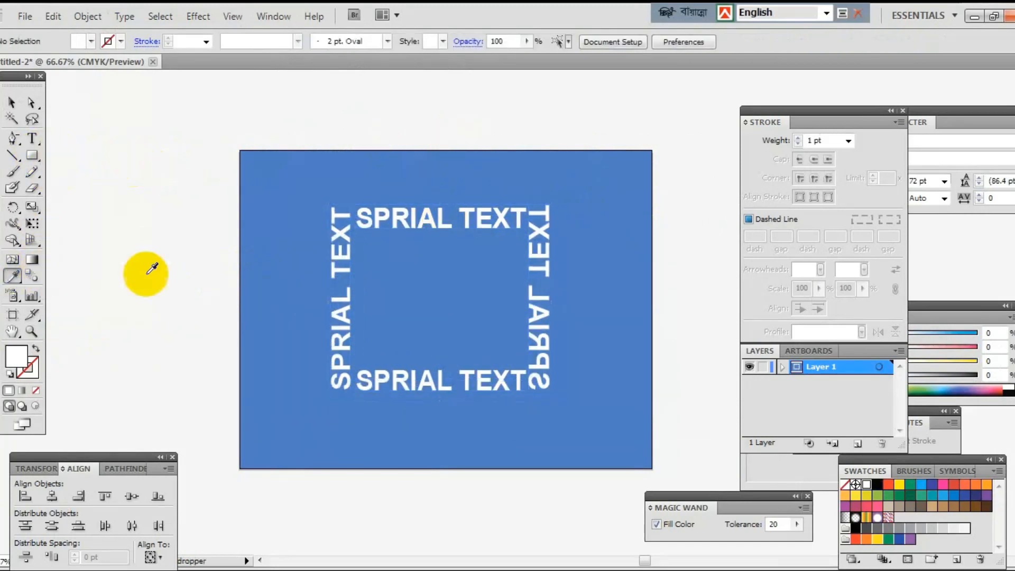
pyautogui.click(263, 274)
# Draw a blue rectangle about 108 × 105 pt beside the artboard's left edge and deselect it
pyautogui.click(33, 155)
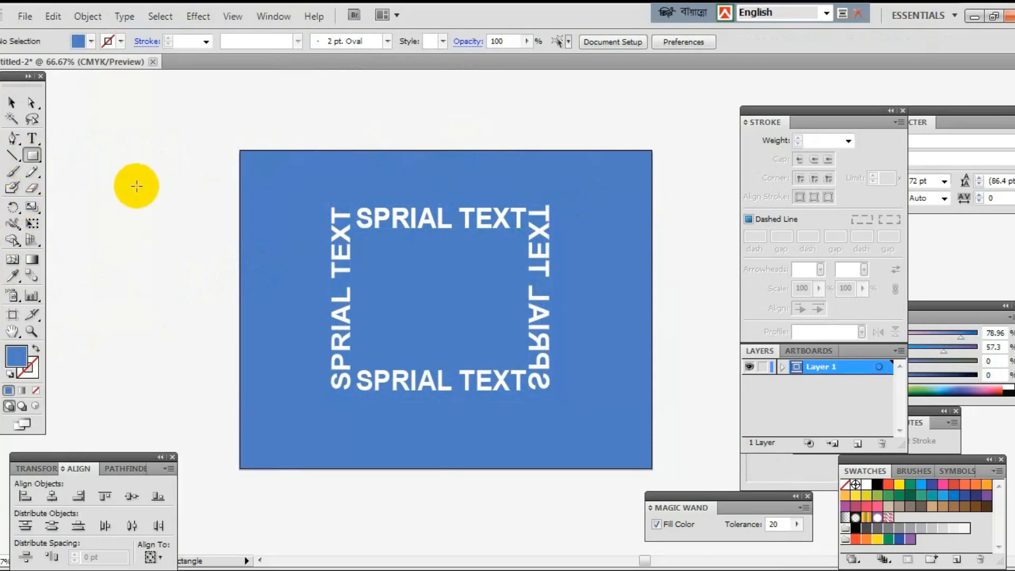
pyautogui.moveTo(127, 182); pyautogui.dragTo(182, 233)
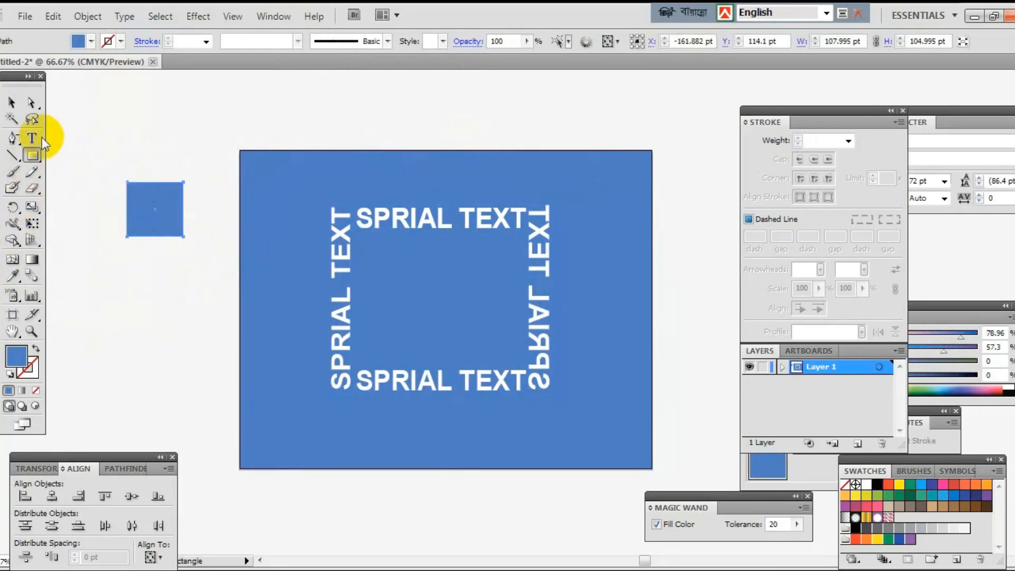
pyautogui.click(11, 102)
pyautogui.click(155, 192)
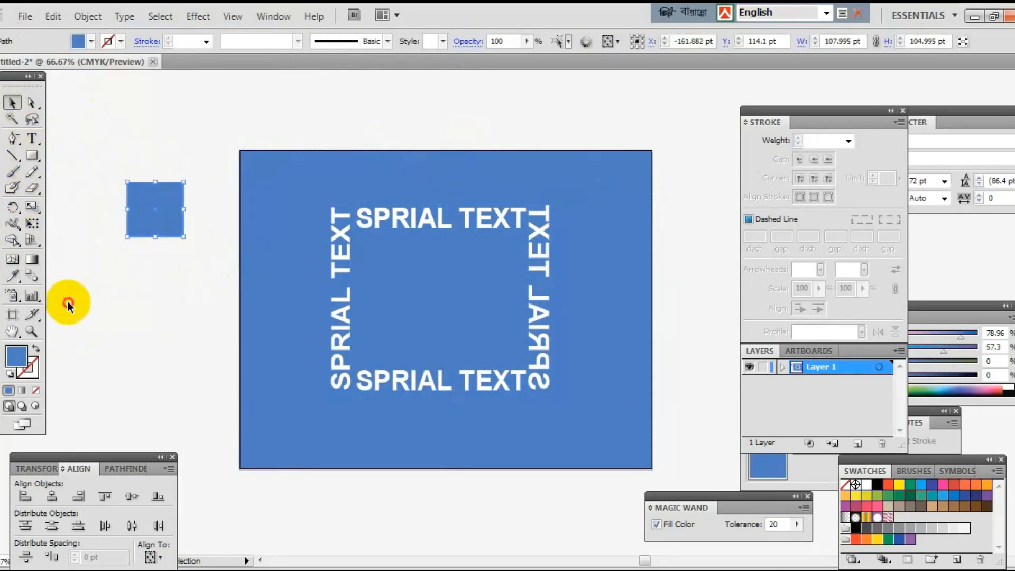
pyautogui.click(68, 303)
# Copy the current blue fill's hex code, 436EB5, from the Color Picker
pyautogui.doubleClick(17, 356)
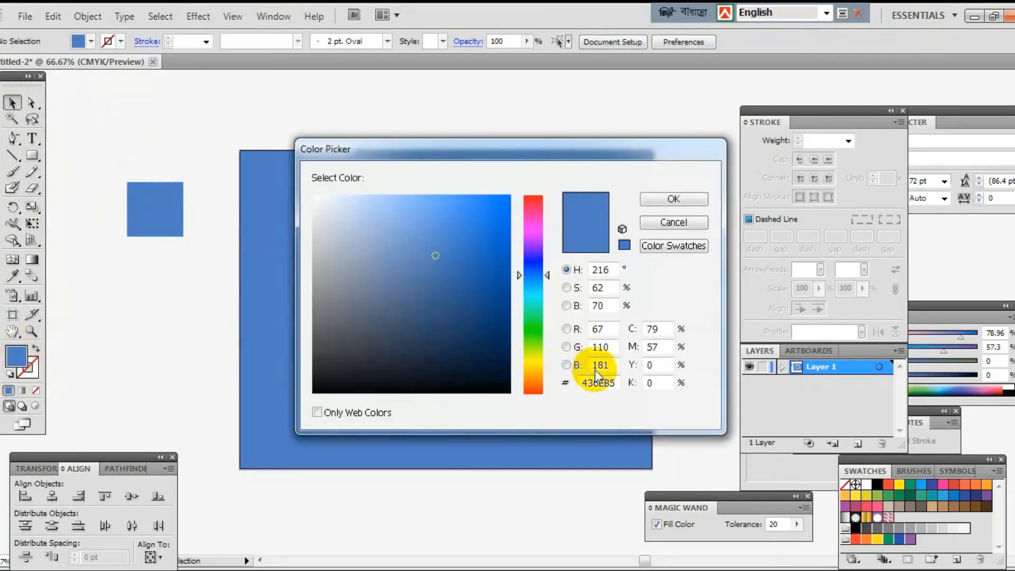
pyautogui.moveTo(616, 382); pyautogui.dragTo(574, 383)
pyautogui.rightClick(601, 382)
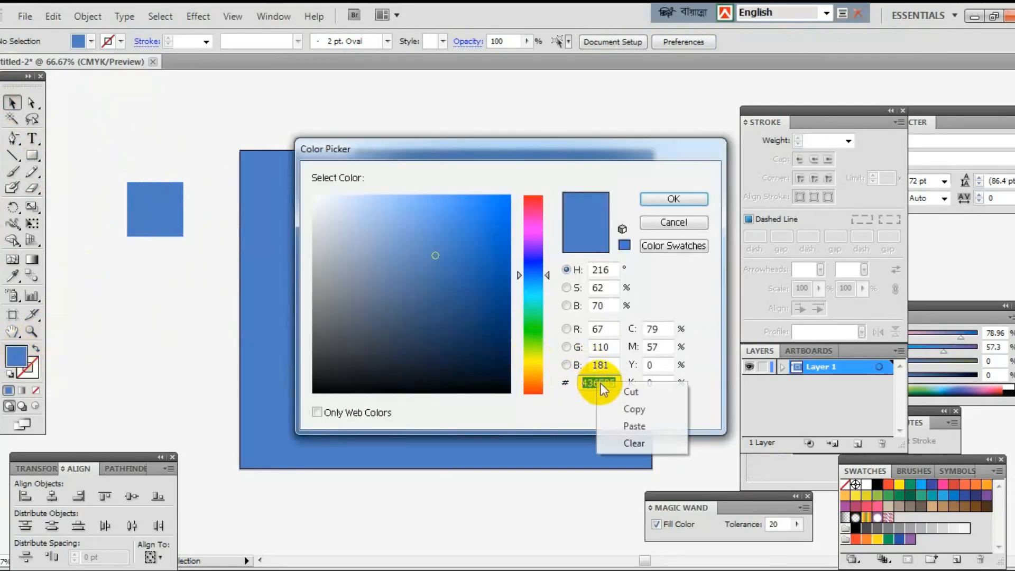
pyautogui.click(623, 404)
pyautogui.click(672, 201)
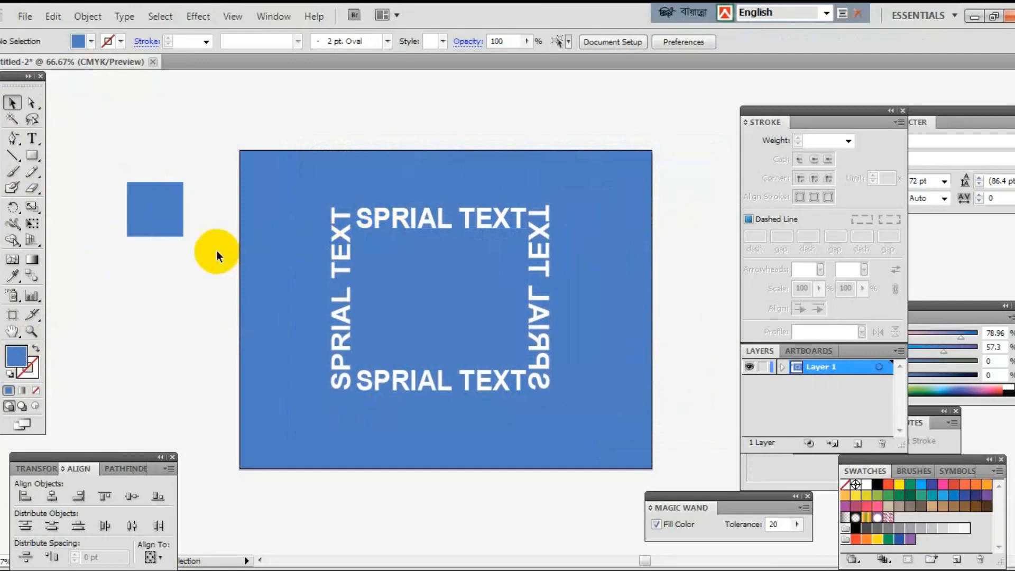
# Sample the text's white as the fill and set the default stroke color to the copied 436EB5 with nothing selected
pyautogui.click(16, 270)
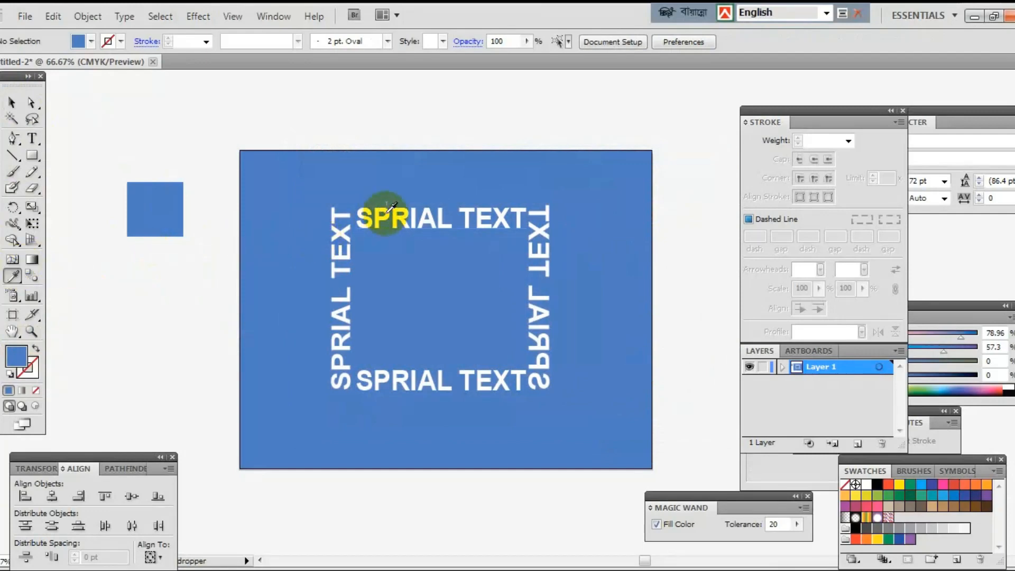
pyautogui.click(388, 210)
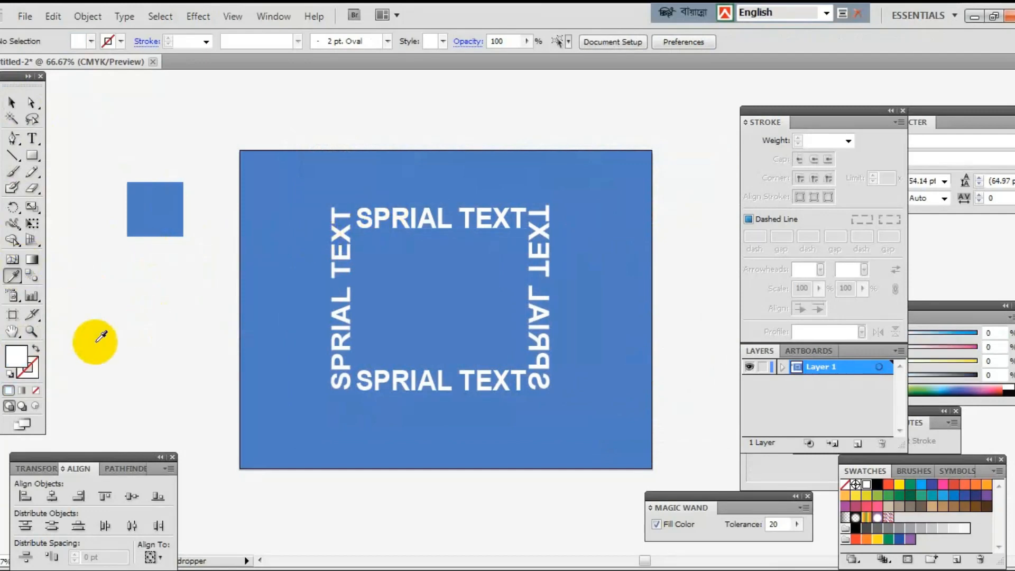
pyautogui.doubleClick(31, 365)
pyautogui.doubleClick(591, 382)
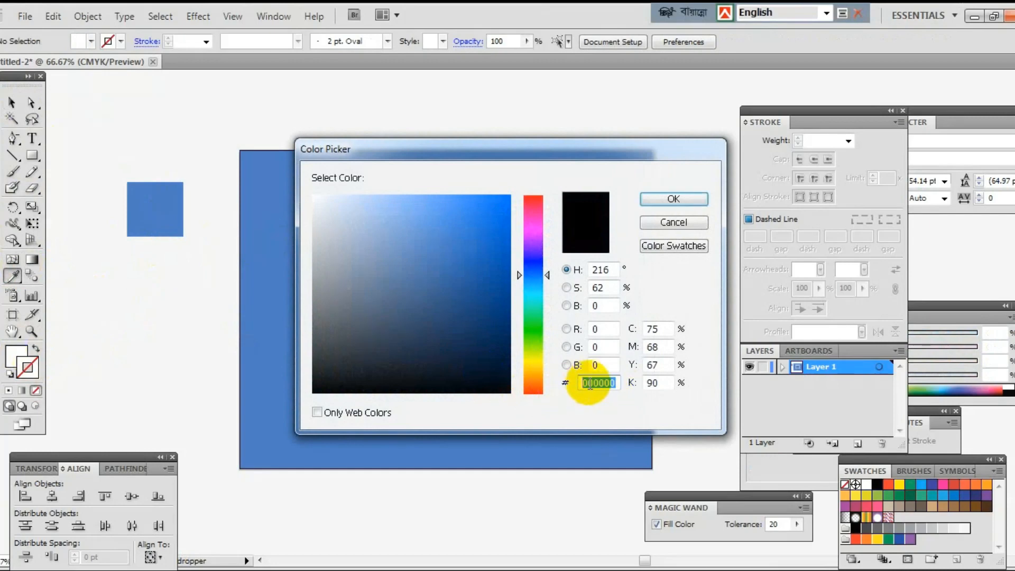
pyautogui.rightClick(590, 383)
pyautogui.click(636, 423)
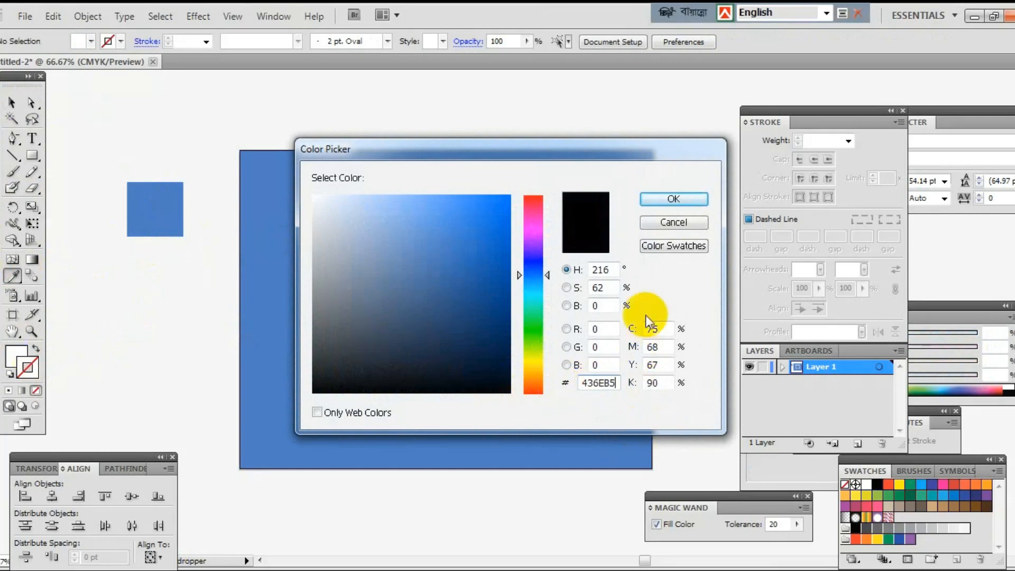
pyautogui.click(674, 199)
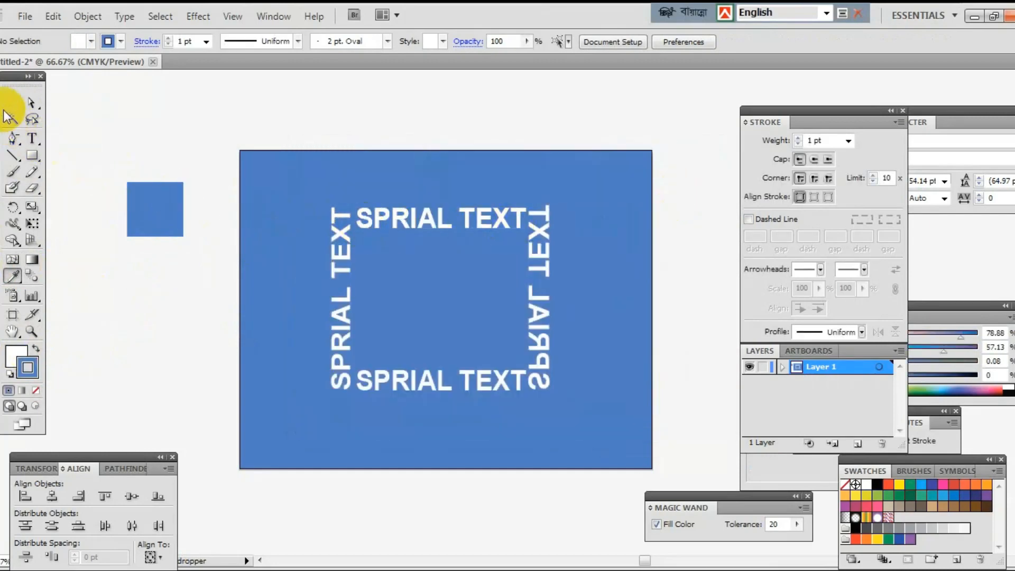
# Select the small blue rectangle outside the artboard and delete it
pyautogui.click(11, 104)
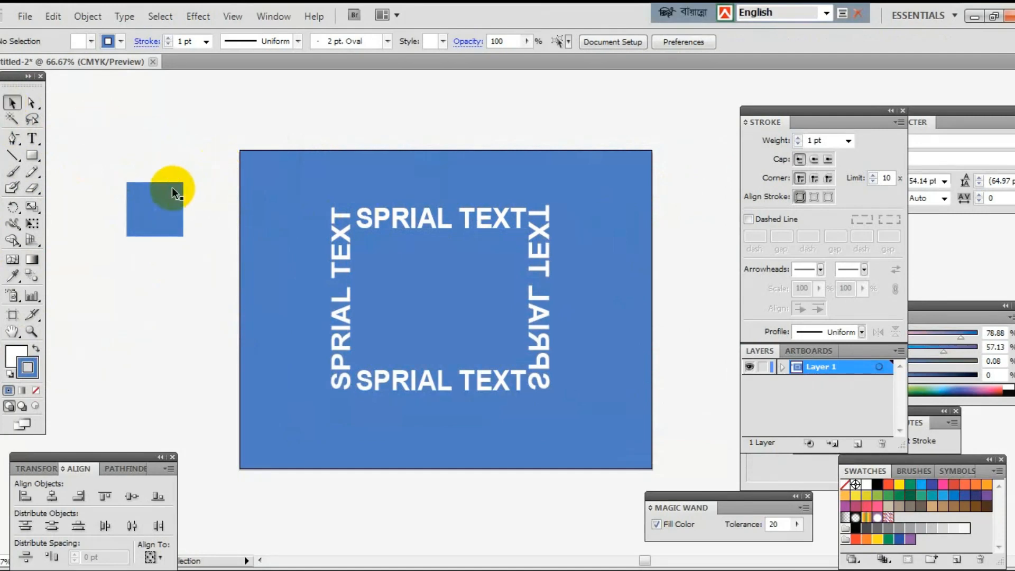
pyautogui.click(174, 193)
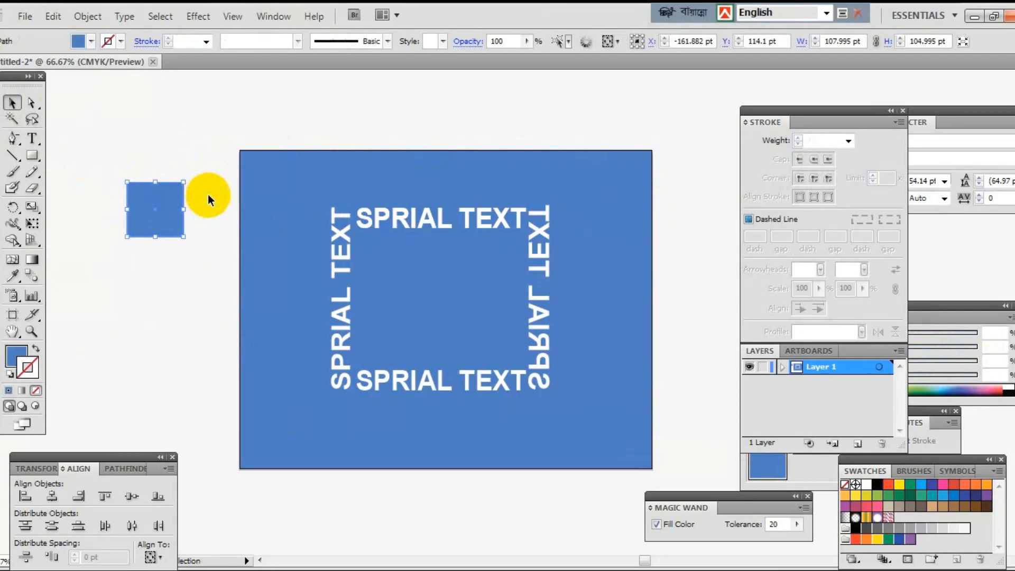
pyautogui.press('Delete')
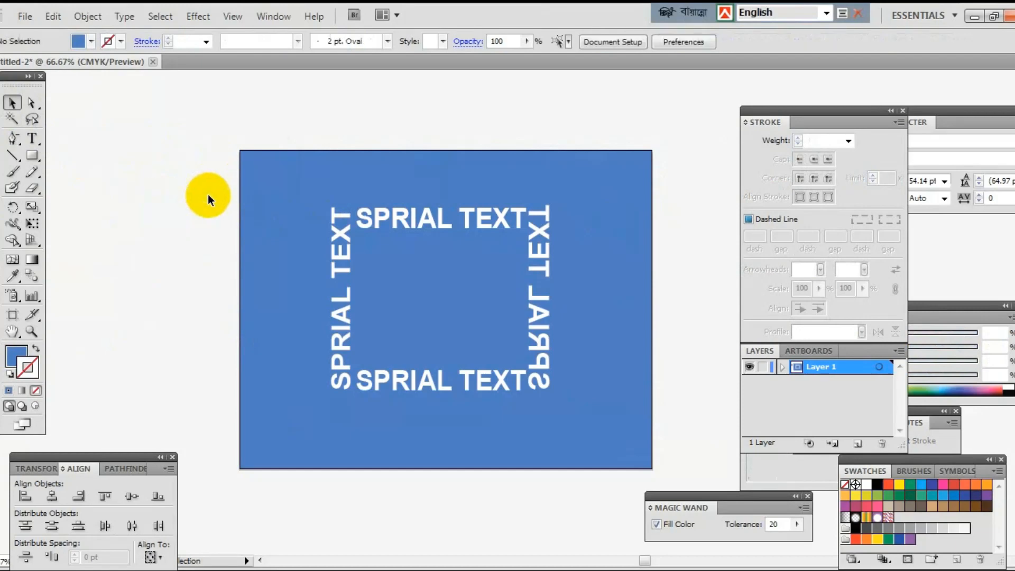
# Set the stroke of the left-hand vertical text to the copied color 436EB5
pyautogui.click(341, 230)
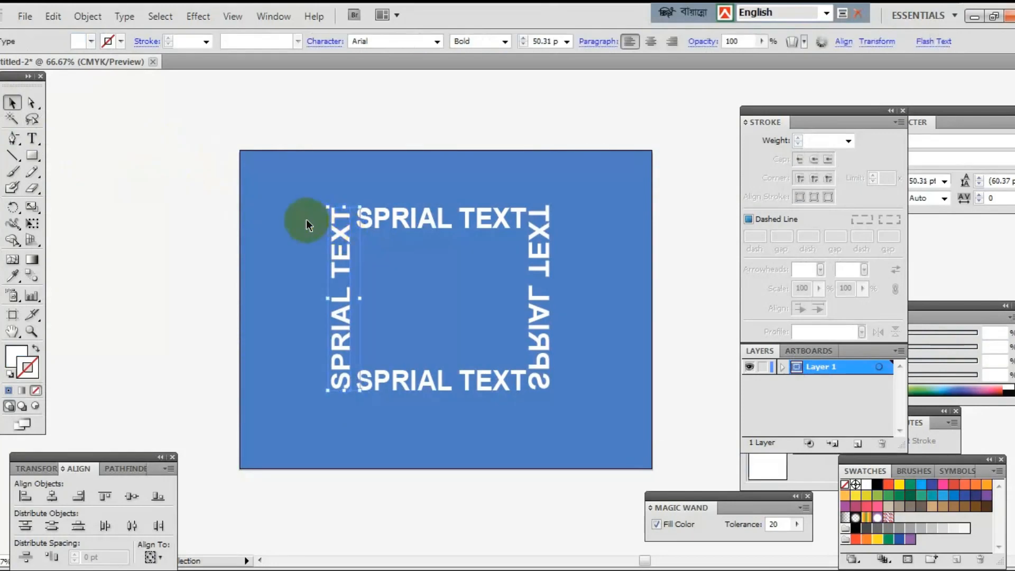
pyautogui.doubleClick(32, 368)
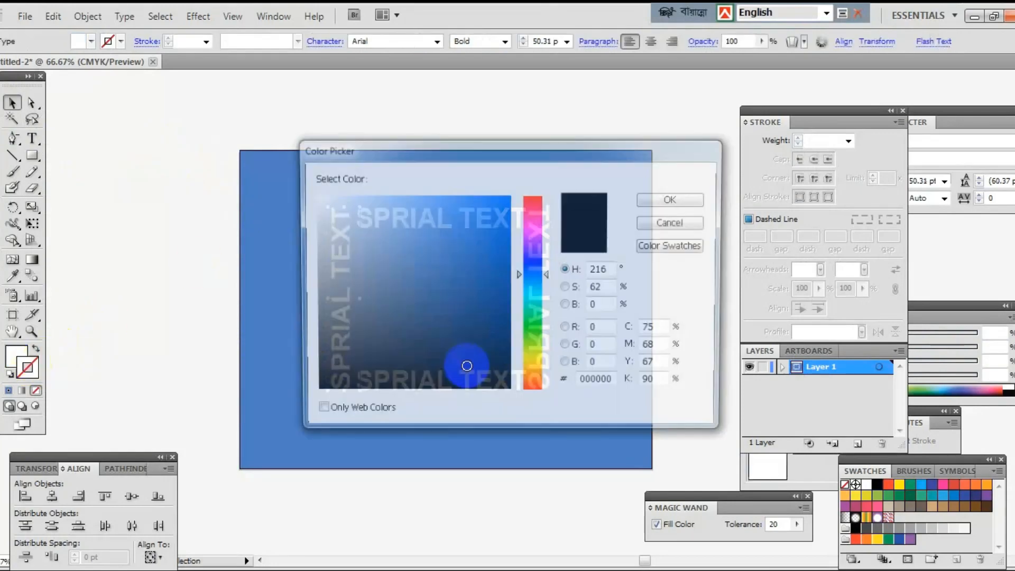
pyautogui.doubleClick(591, 382)
pyautogui.rightClick(590, 384)
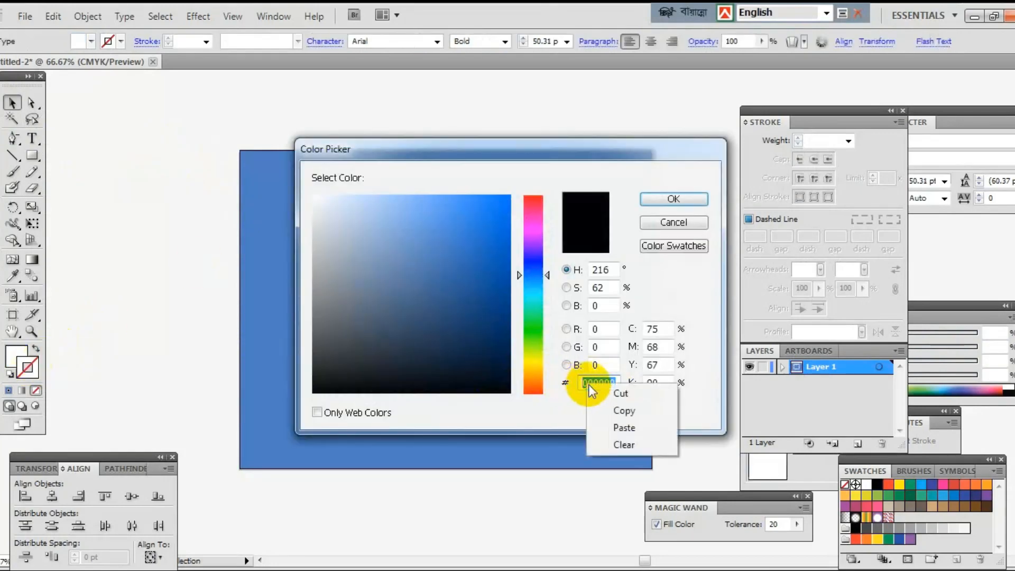
pyautogui.click(643, 424)
pyautogui.click(674, 199)
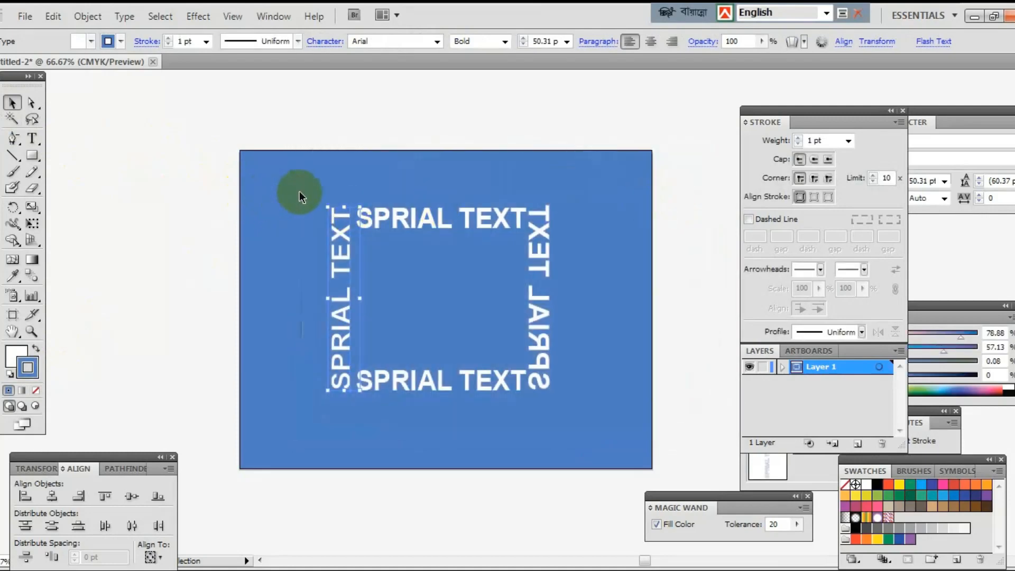
pyautogui.click(559, 382)
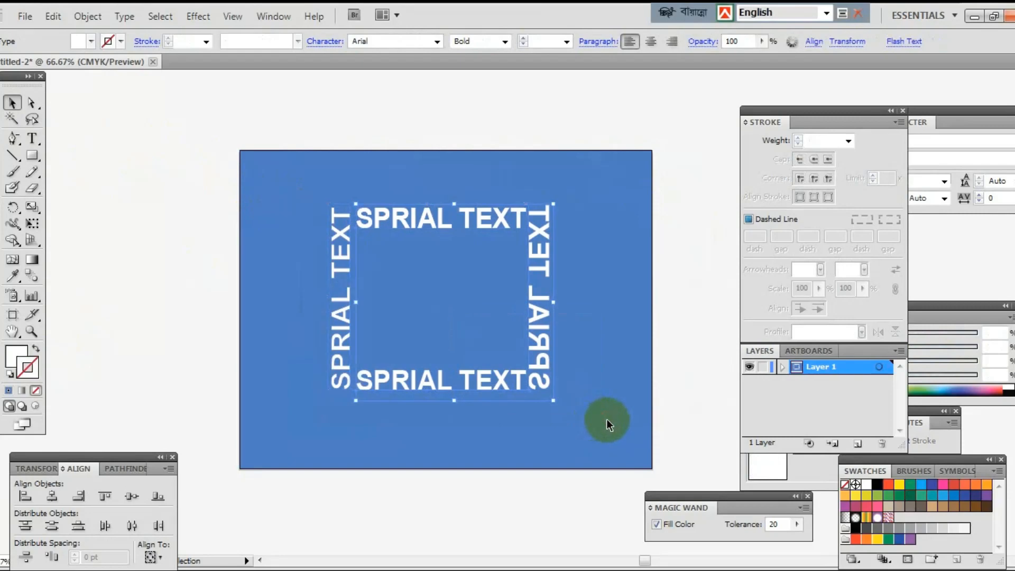
pyautogui.click(588, 398)
pyautogui.moveTo(539, 380); pyautogui.dragTo(318, 227)
pyautogui.hotkey('ctrl', 'z')
pyautogui.moveTo(307, 193); pyautogui.dragTo(560, 395)
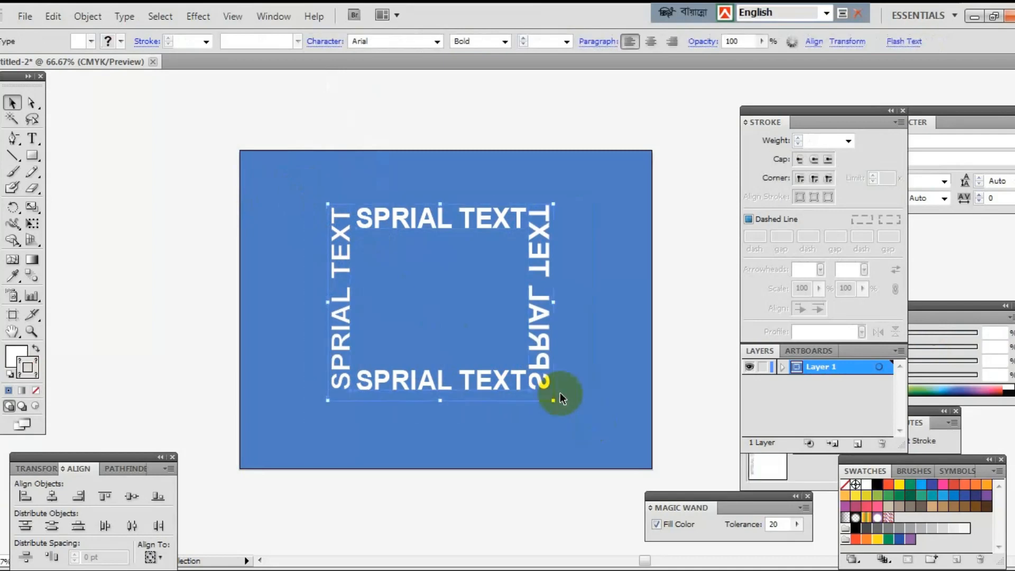
pyautogui.rightClick(545, 363)
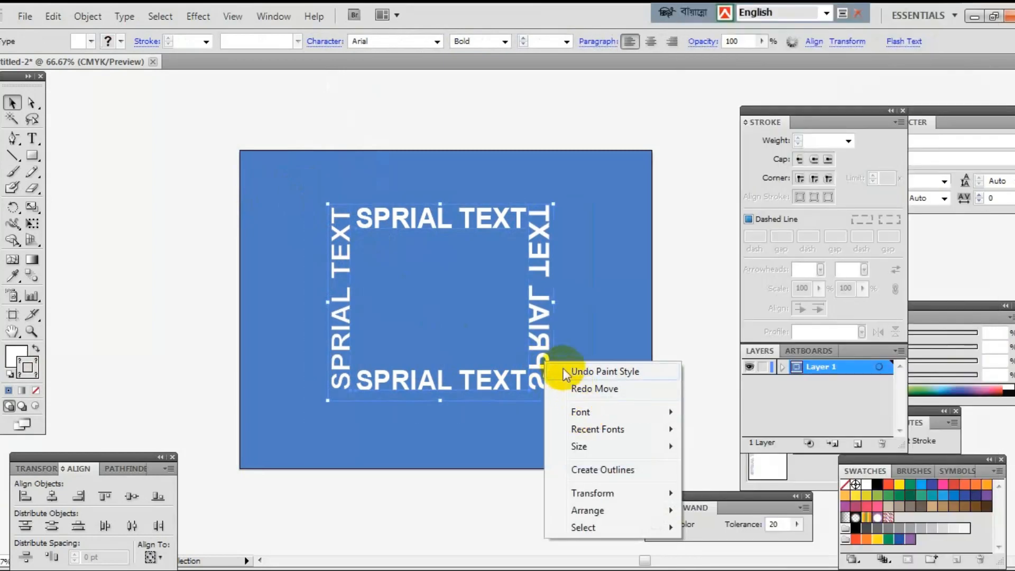
pyautogui.rightClick(446, 214)
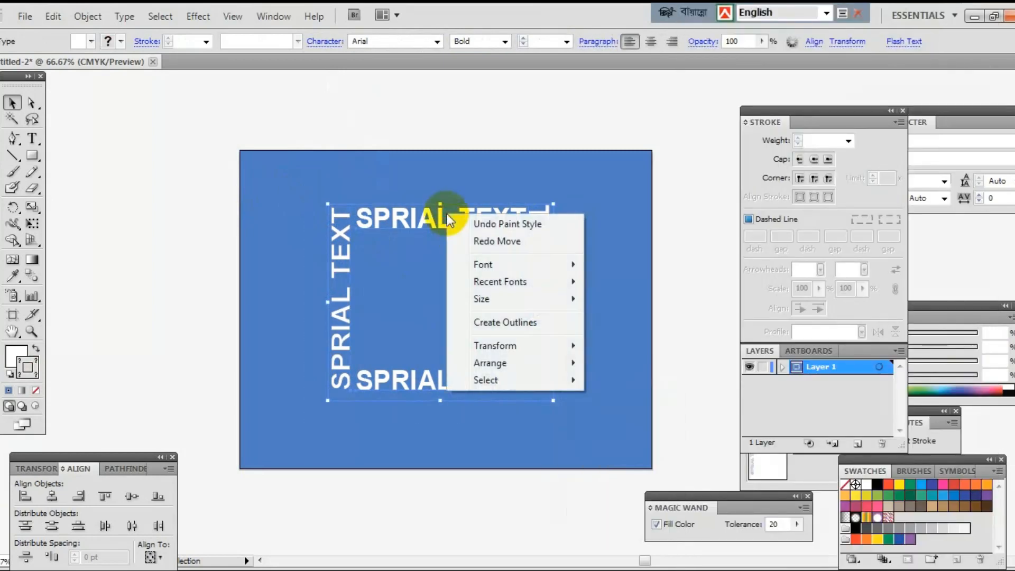
pyautogui.rightClick(420, 214)
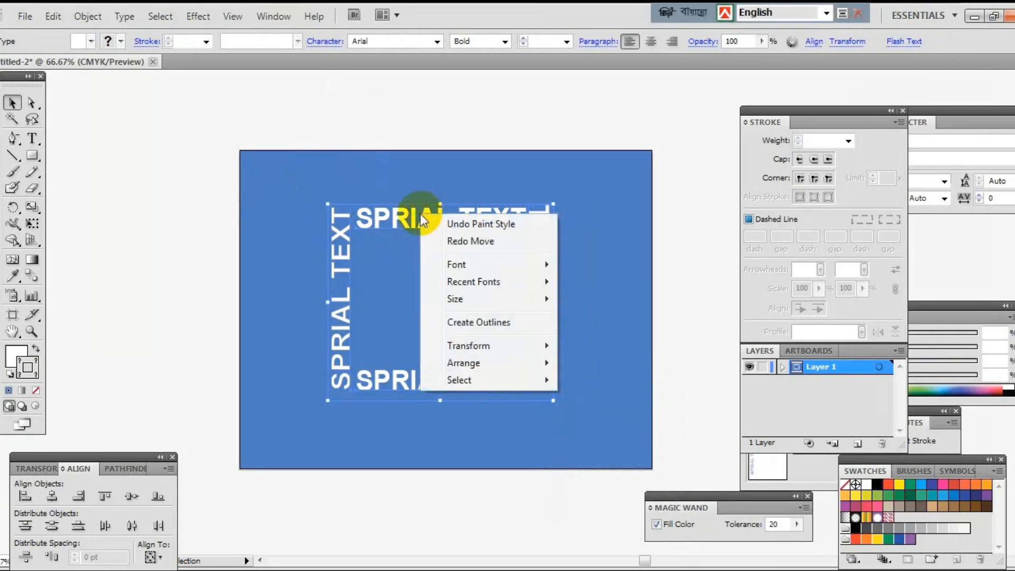
pyautogui.click(412, 213)
pyautogui.click(310, 188)
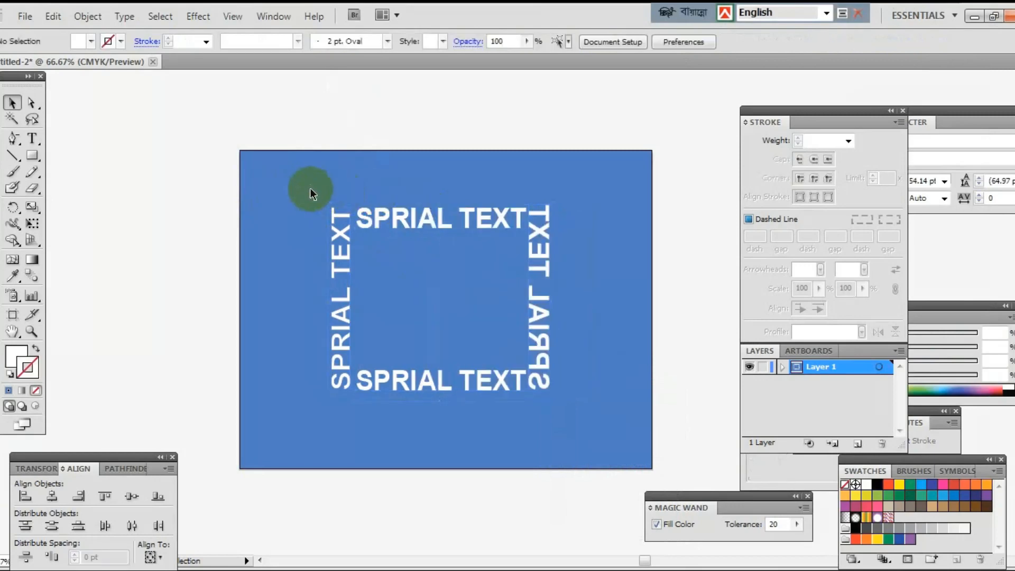
# Select all four "SPRIAL TEXT" copies and group them
pyautogui.click(493, 363)
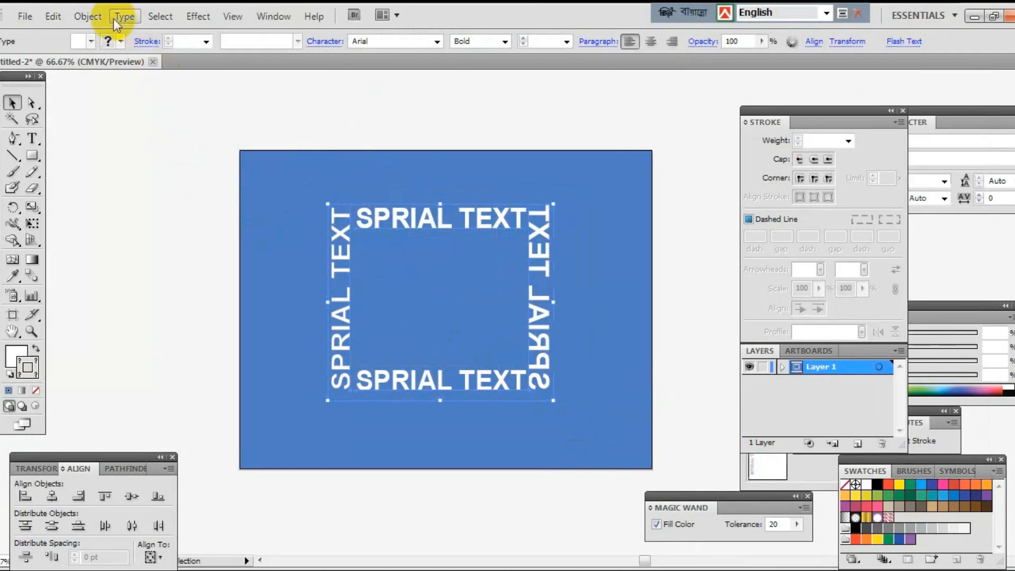
pyautogui.click(94, 15)
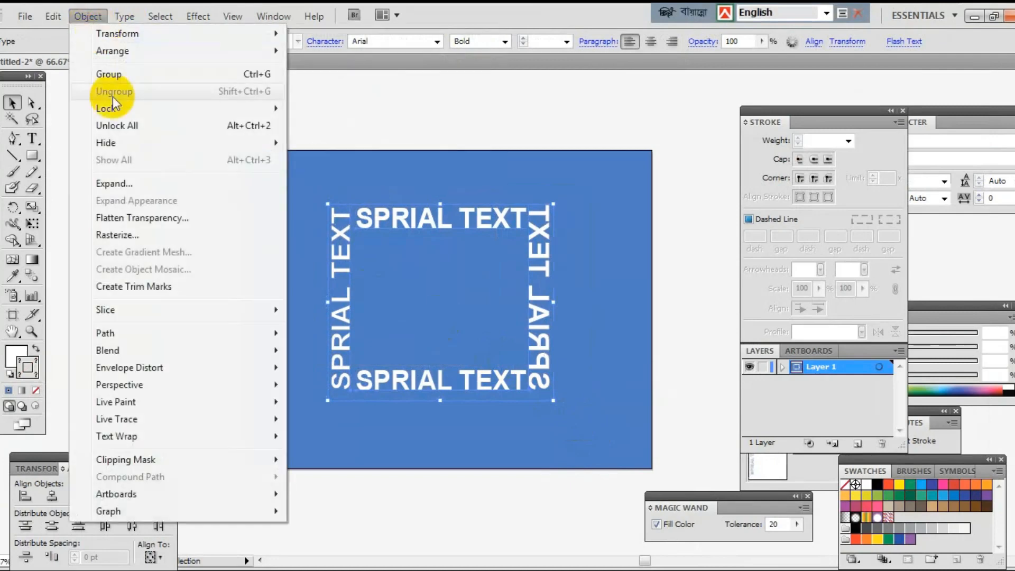
pyautogui.click(141, 80)
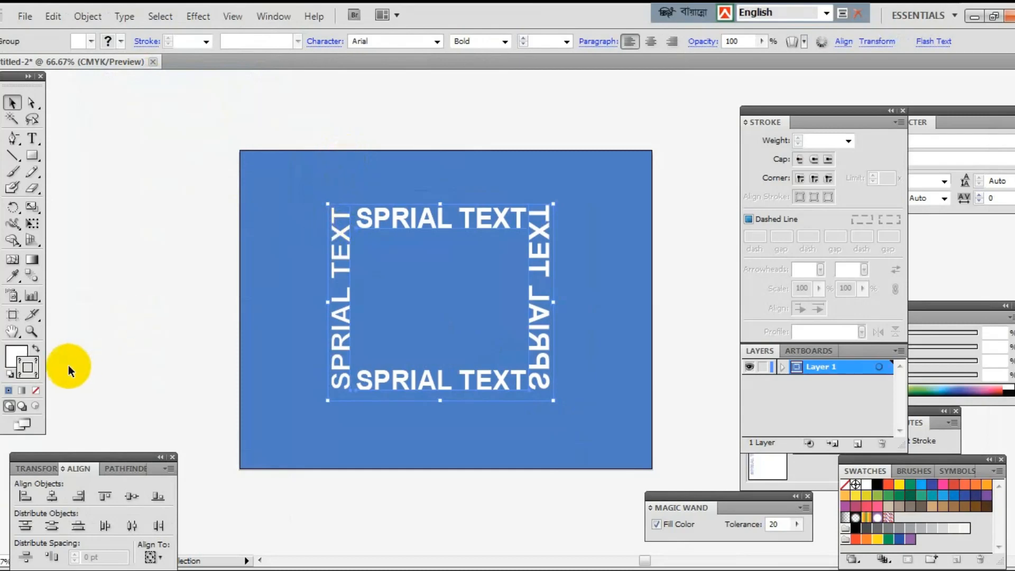
# Sample the background blue onto the text group with the Eyedropper and reset its fill to white
pyautogui.doubleClick(37, 370)
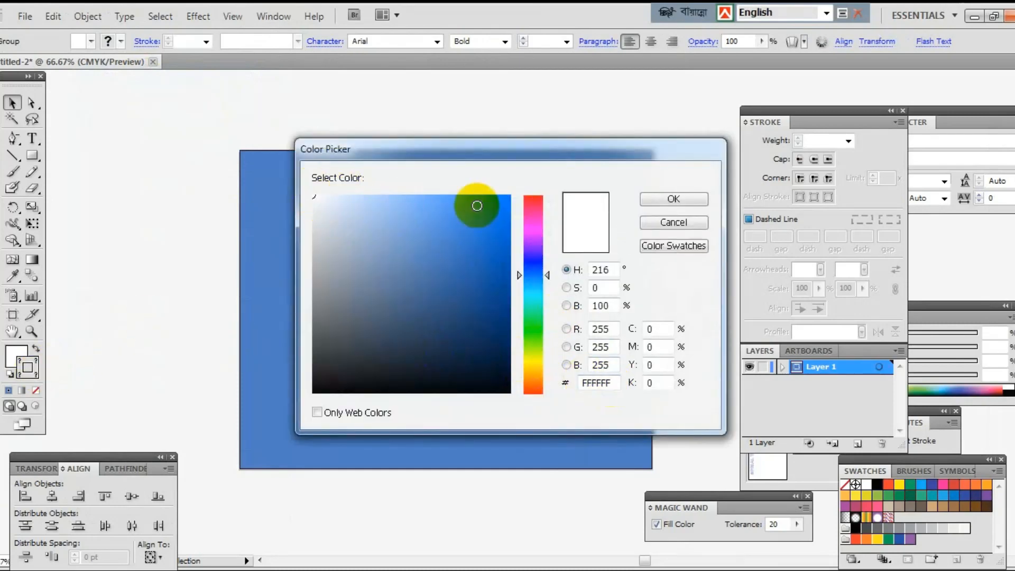
pyautogui.click(673, 222)
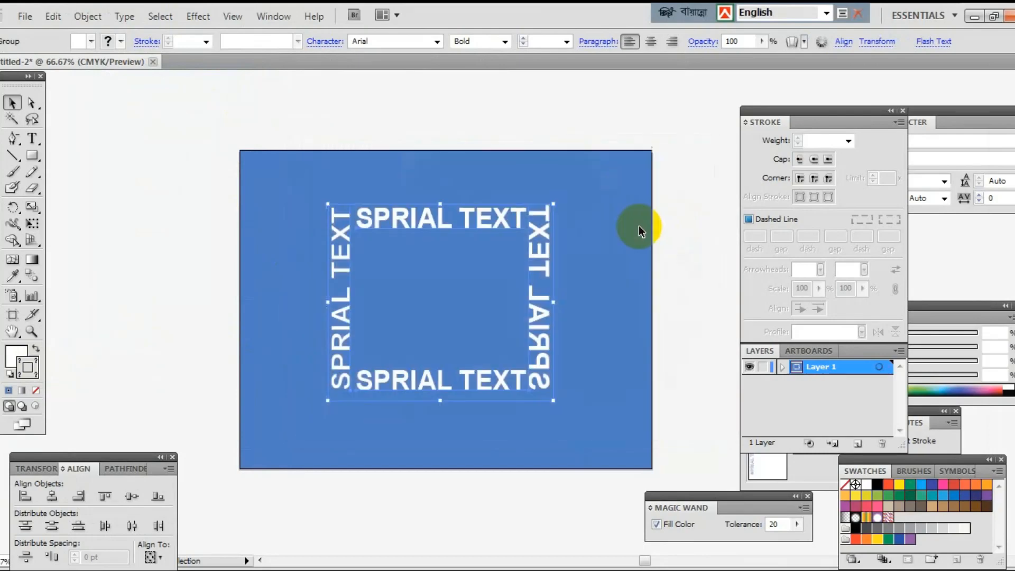
pyautogui.click(13, 276)
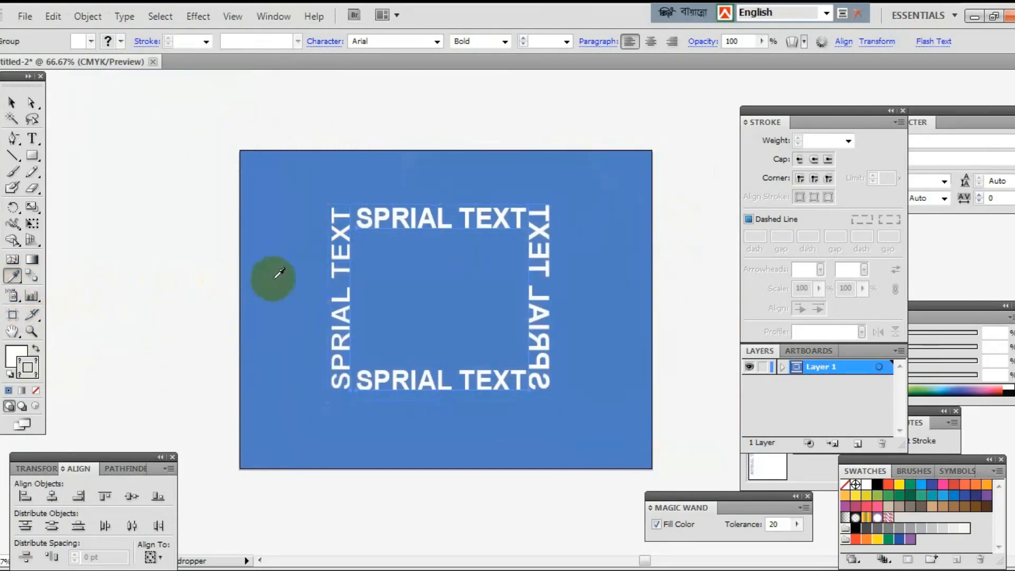
pyautogui.click(277, 274)
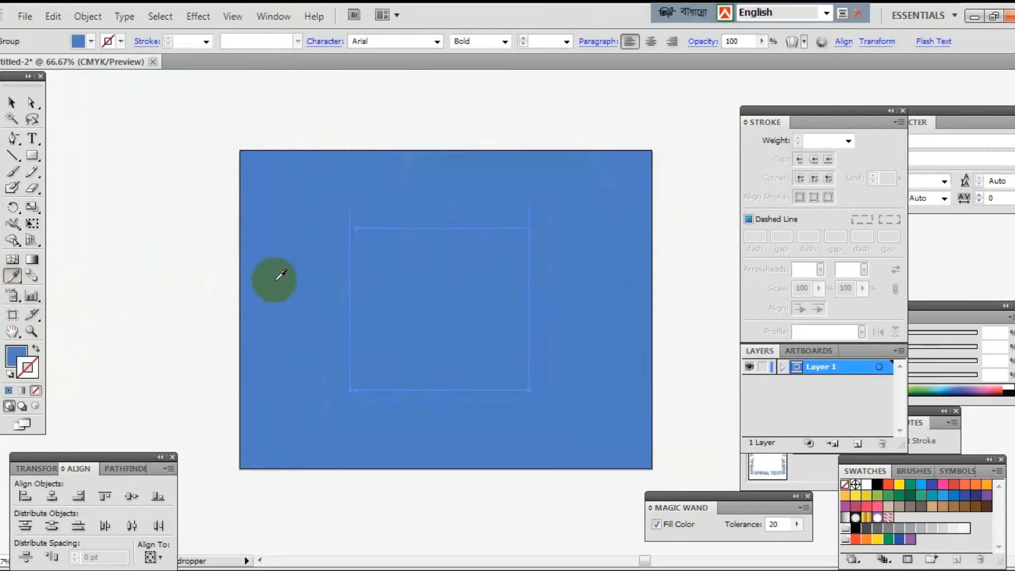
pyautogui.click(19, 357)
pyautogui.doubleClick(19, 358)
pyautogui.moveTo(442, 261); pyautogui.dragTo(301, 187)
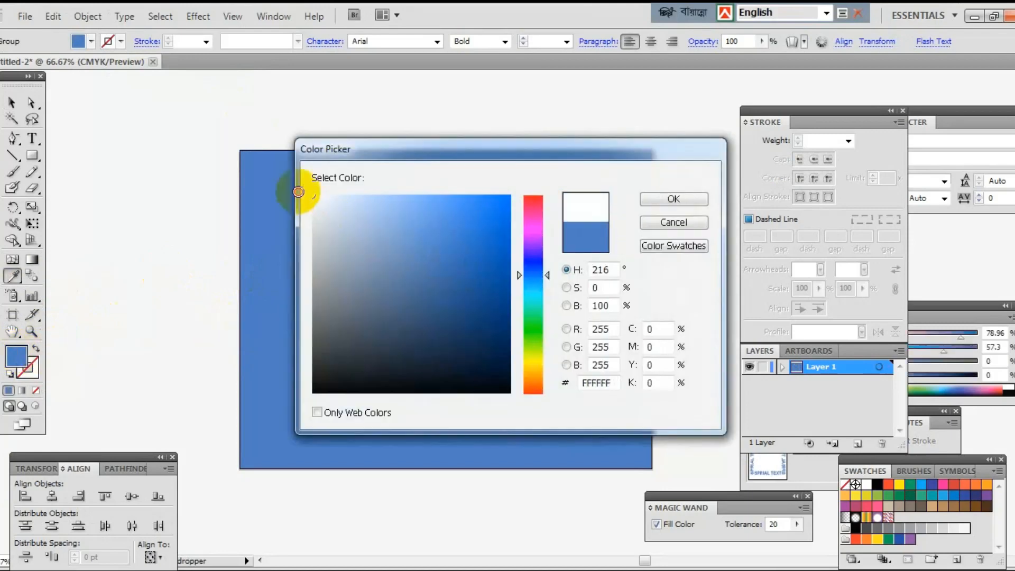
pyautogui.click(671, 201)
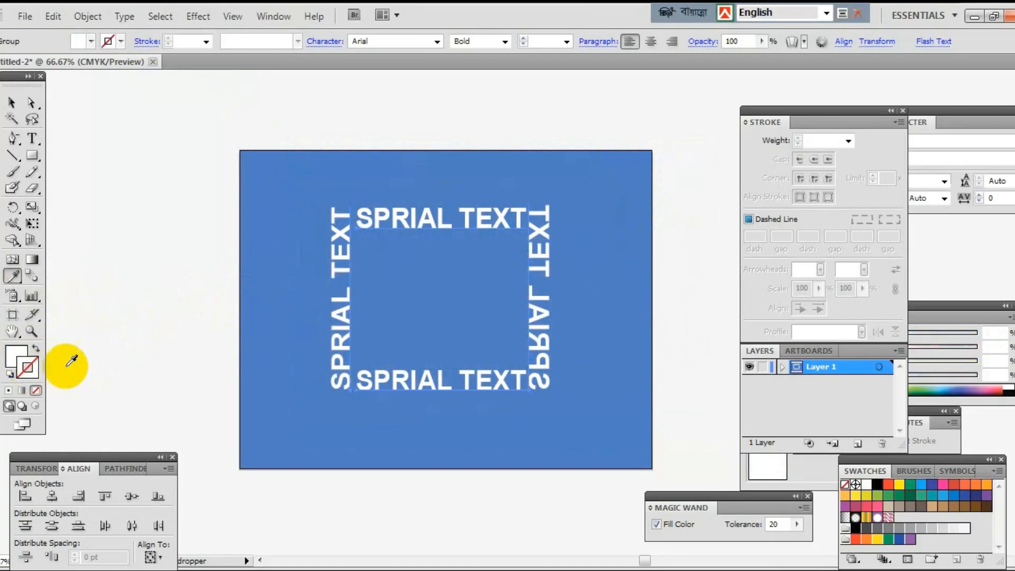
# Sample the background blue onto the text group and carry the fill color 436EB5 over to its stroke
pyautogui.click(271, 297)
pyautogui.moveTo(17, 355); pyautogui.dragTo(30, 366)
pyautogui.click(19, 356)
pyautogui.doubleClick(18, 355)
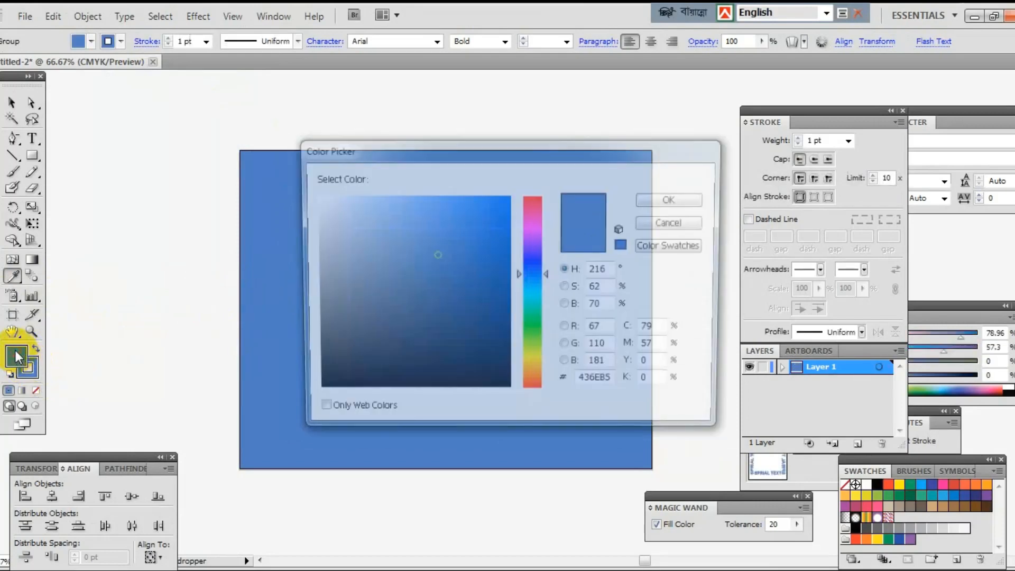
pyautogui.click(665, 205)
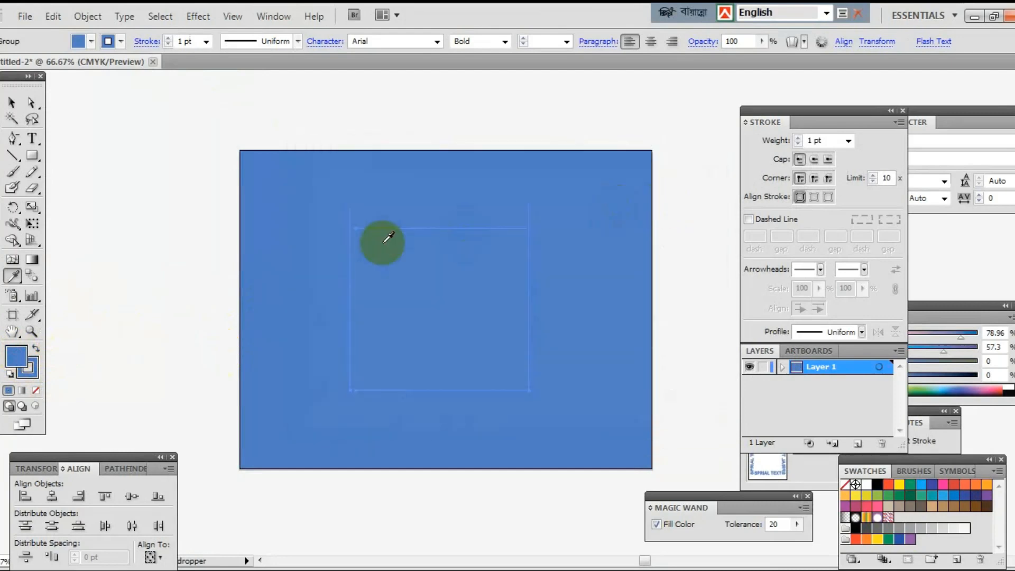
# Set the text group's fill color to white, FFFFFF
pyautogui.doubleClick(18, 355)
pyautogui.click(332, 210)
pyautogui.moveTo(332, 210); pyautogui.dragTo(304, 186)
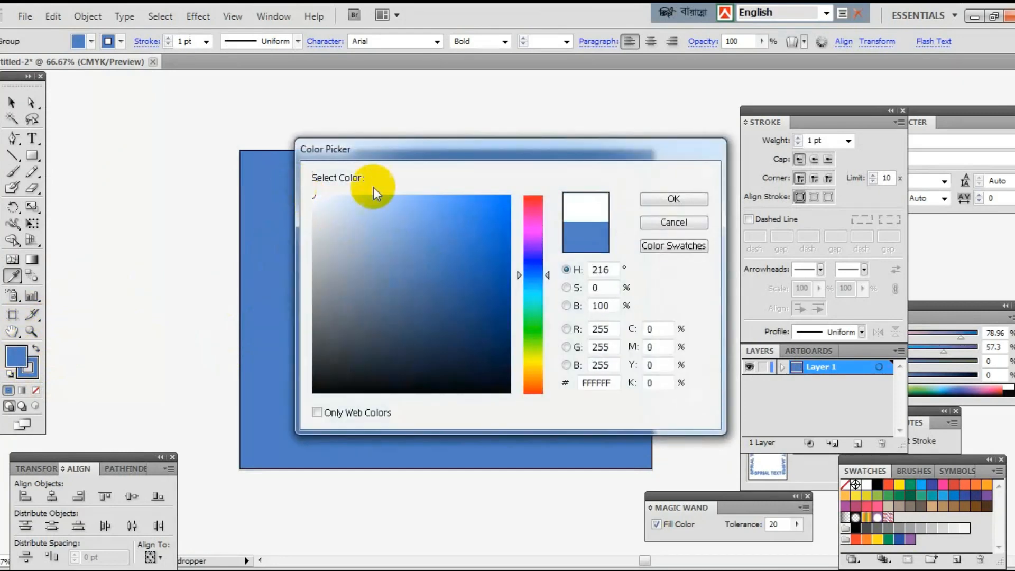
pyautogui.click(654, 199)
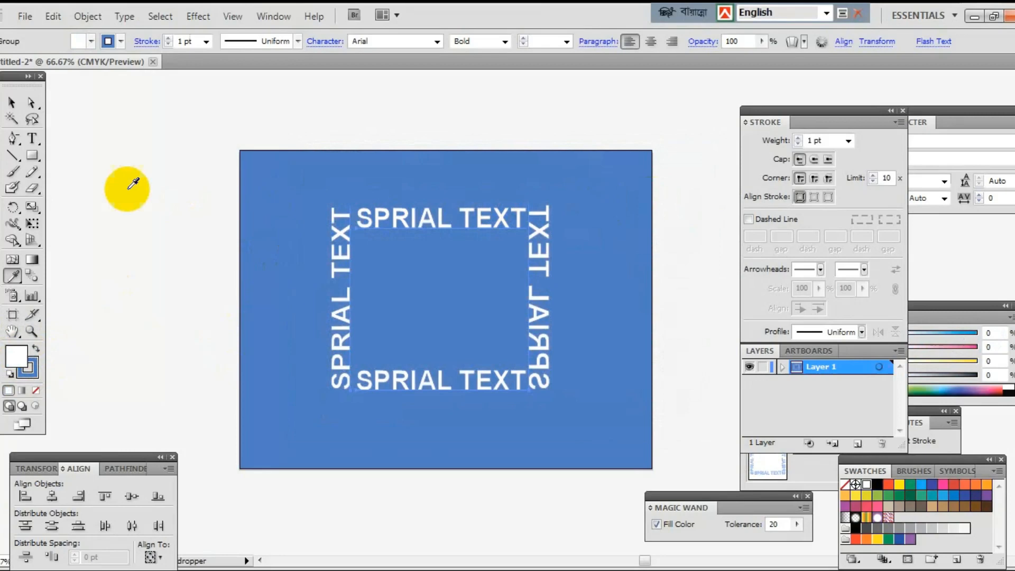
# Select the text group and open the Distort & Transform Transform effect for it with the preview turned on
pyautogui.click(12, 118)
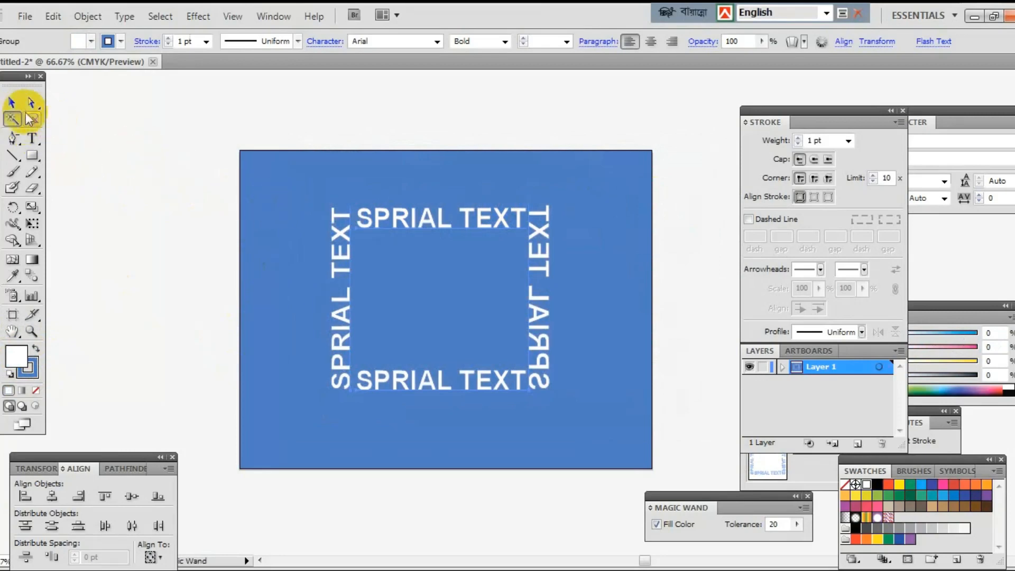
pyautogui.moveTo(265, 188); pyautogui.dragTo(571, 403)
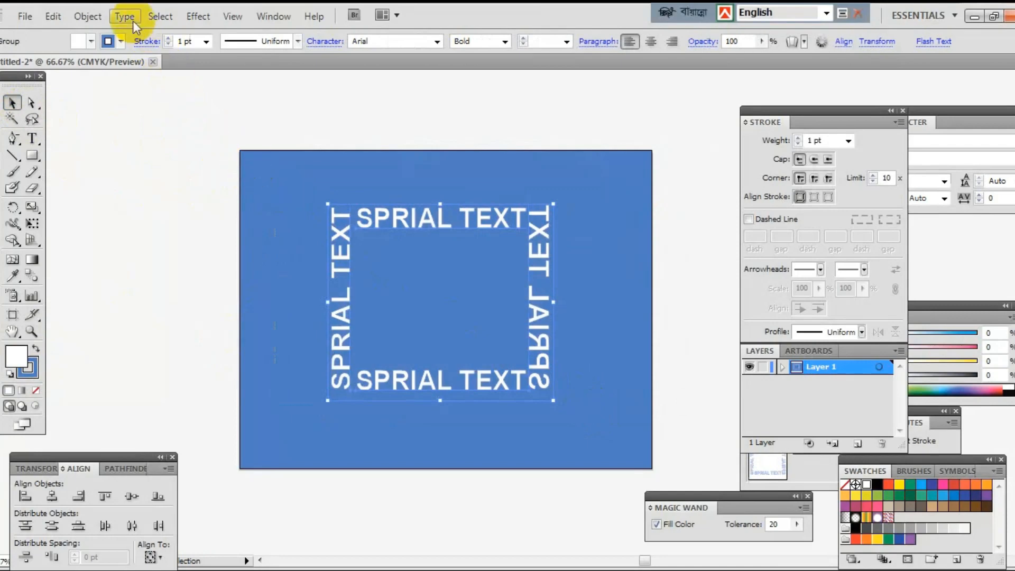
pyautogui.click(95, 16)
pyautogui.moveTo(160, 16)
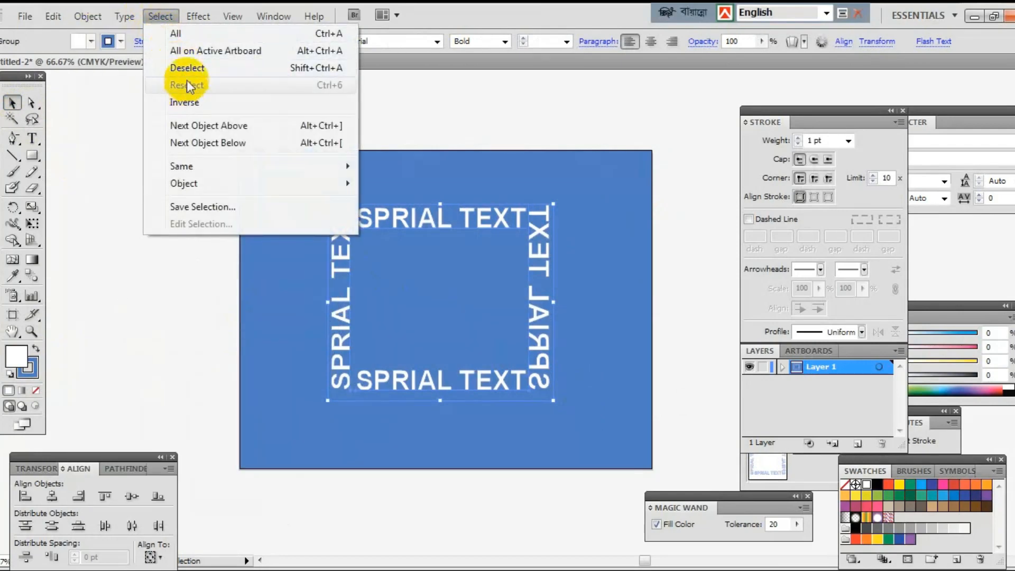
pyautogui.click(195, 18)
pyautogui.moveTo(238, 139)
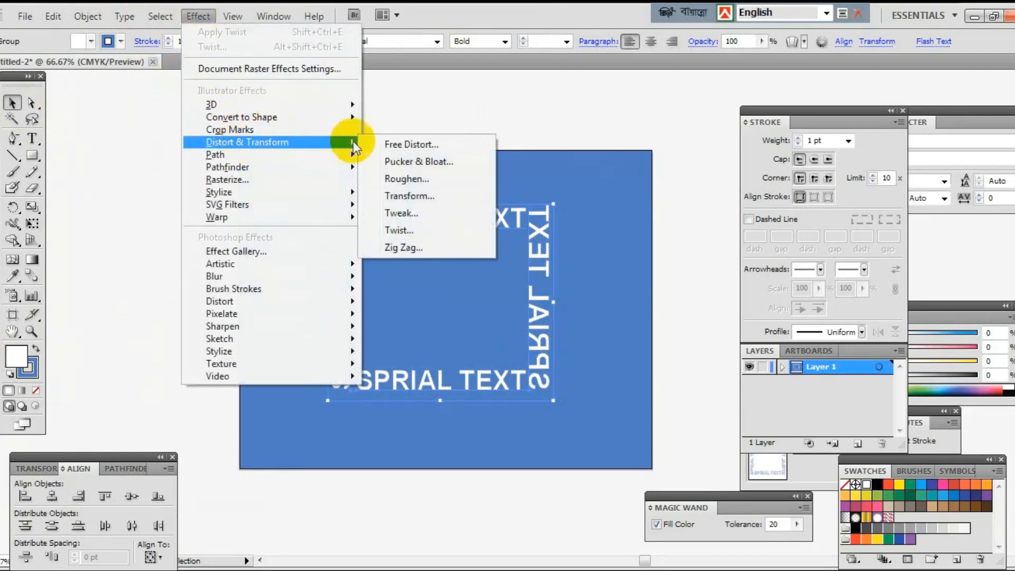
pyautogui.click(410, 194)
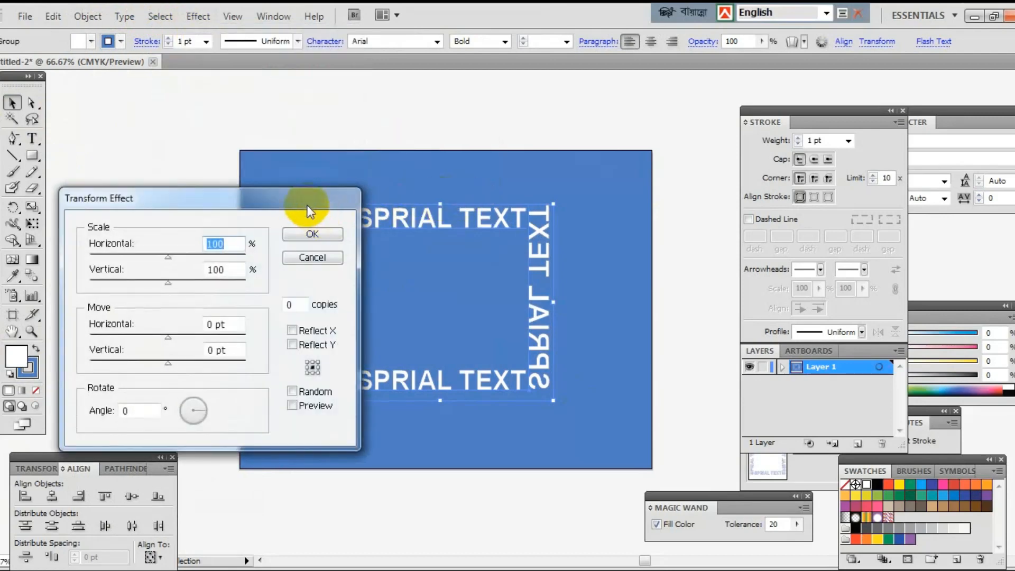
pyautogui.moveTo(306, 205); pyautogui.dragTo(286, 191)
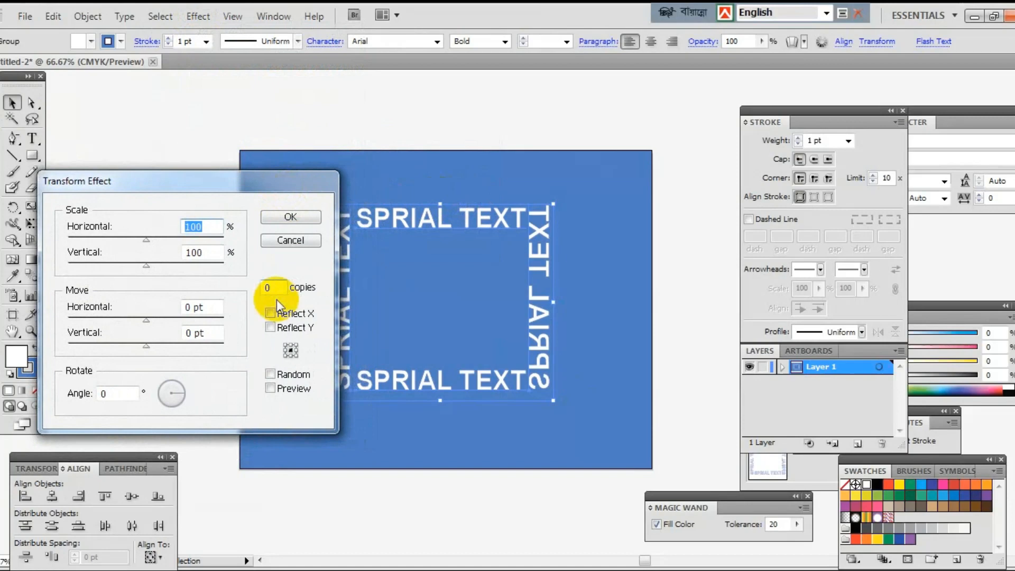
pyautogui.click(270, 388)
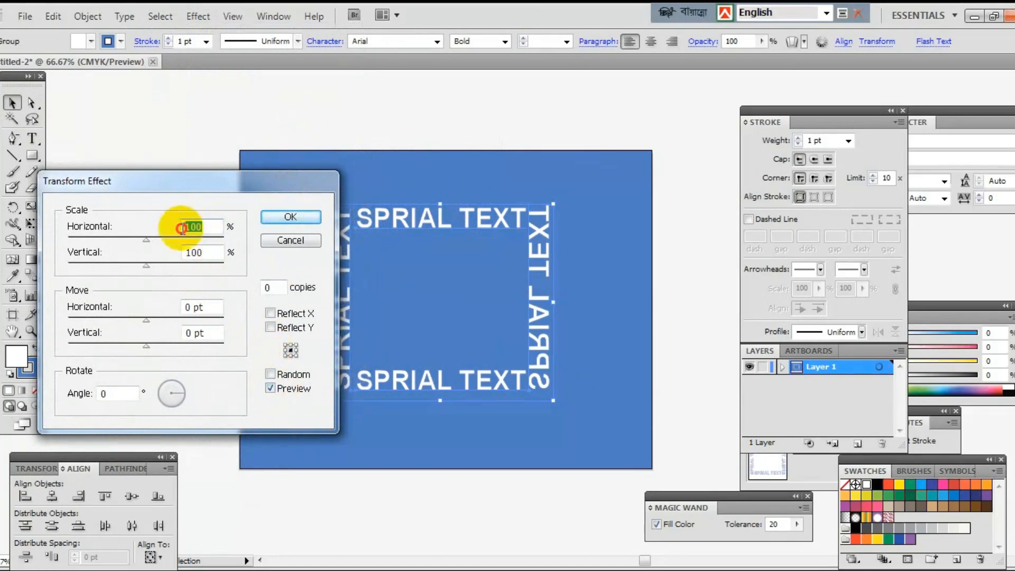
# Set the Transform effect's horizontal and vertical scale to 95% with 25 copies and apply it
pyautogui.moveTo(185, 226); pyautogui.dragTo(220, 232)
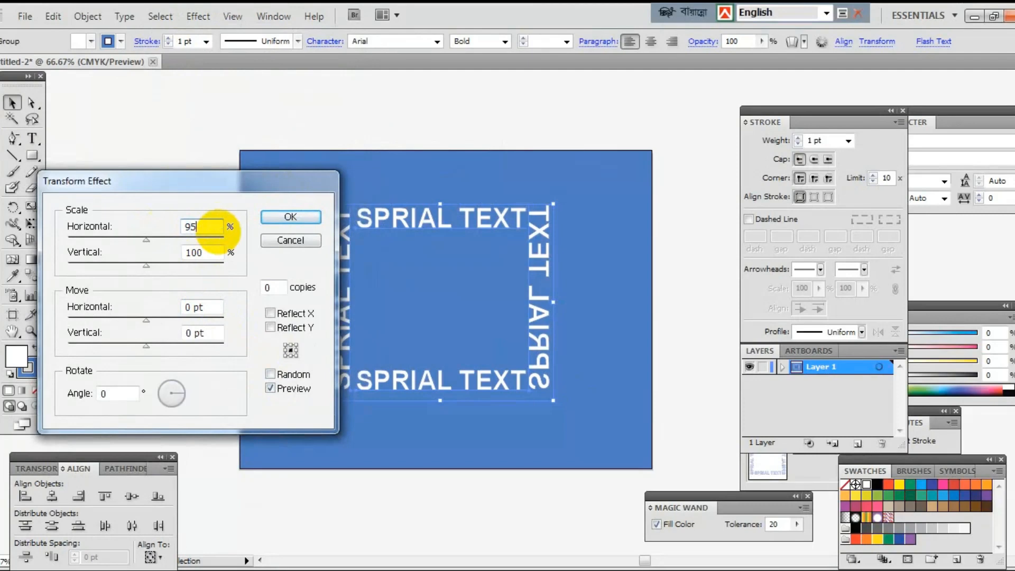
pyautogui.click(213, 239)
pyautogui.moveTo(219, 253); pyautogui.dragTo(182, 258)
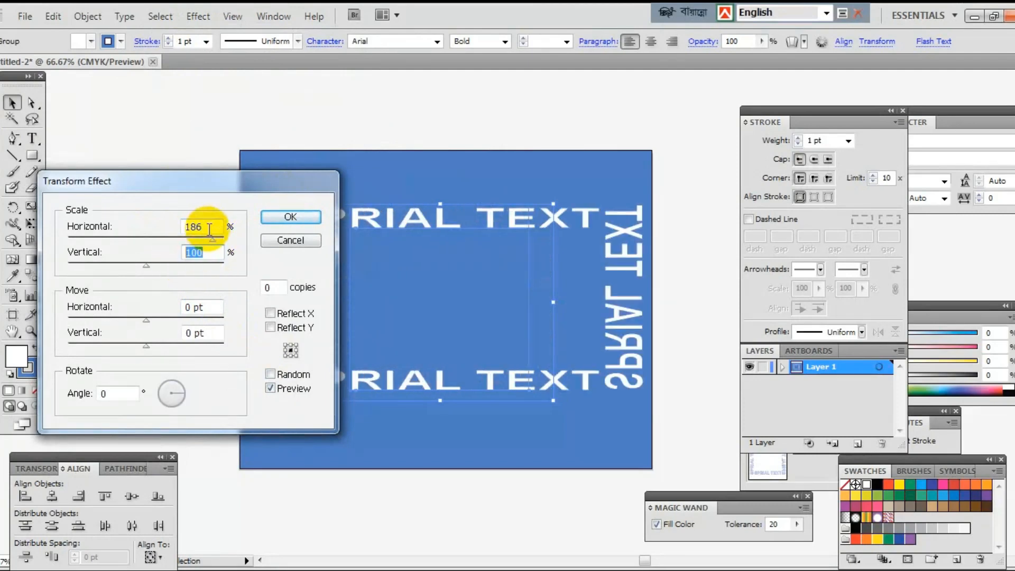
pyautogui.moveTo(217, 227); pyautogui.dragTo(171, 231)
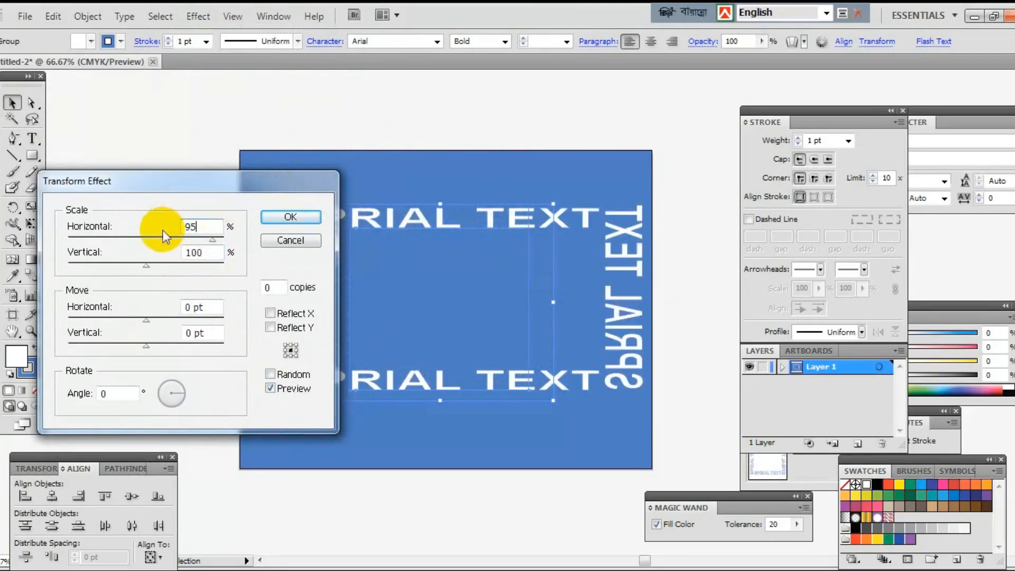
pyautogui.doubleClick(180, 251)
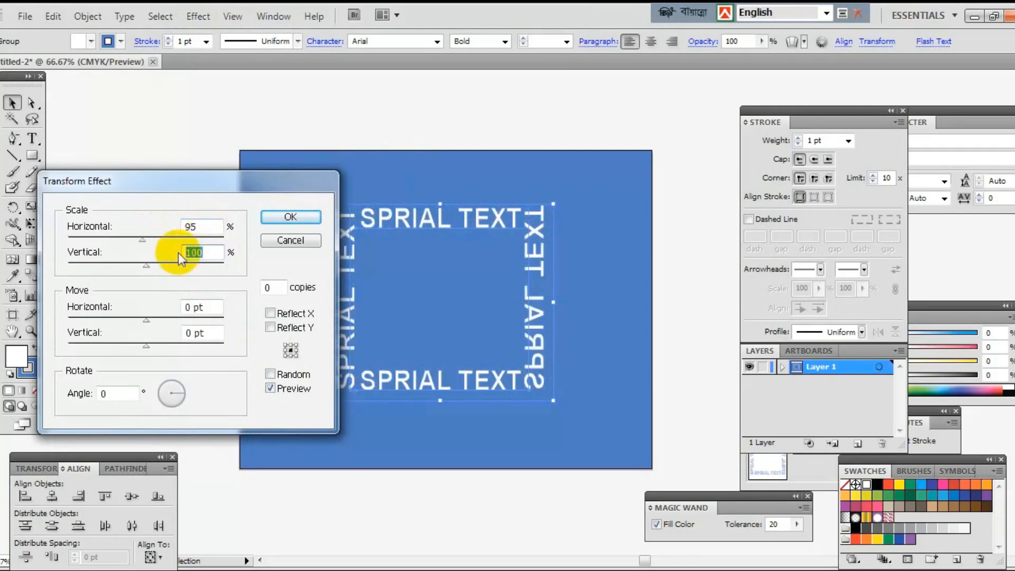
pyautogui.write('95')
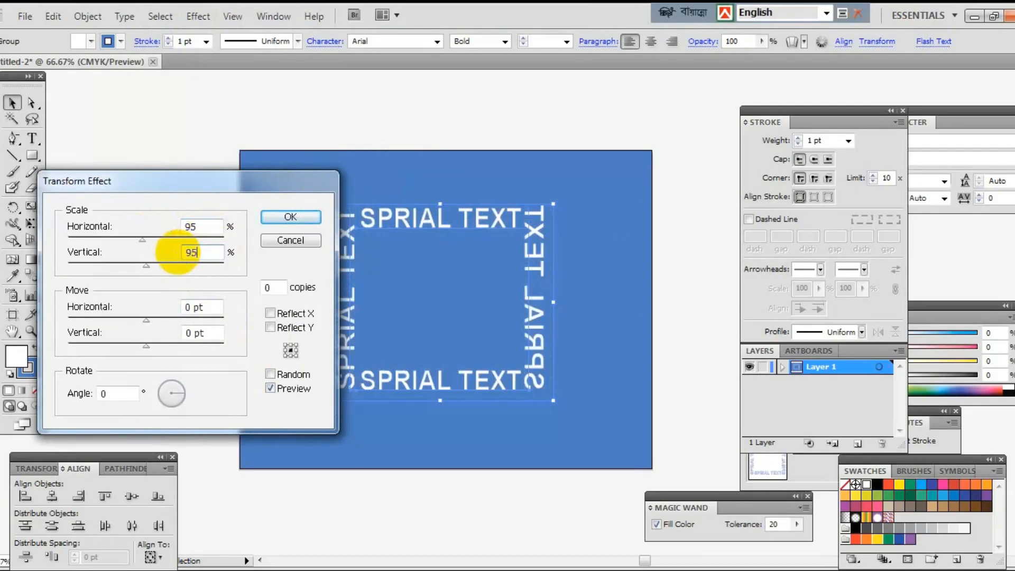
pyautogui.doubleClick(270, 287)
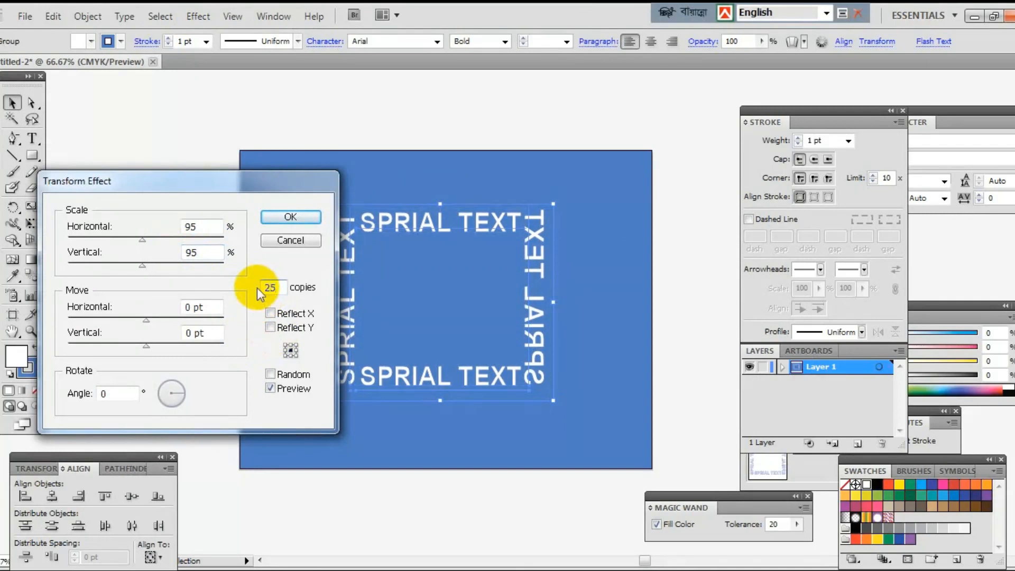
pyautogui.press('Return')
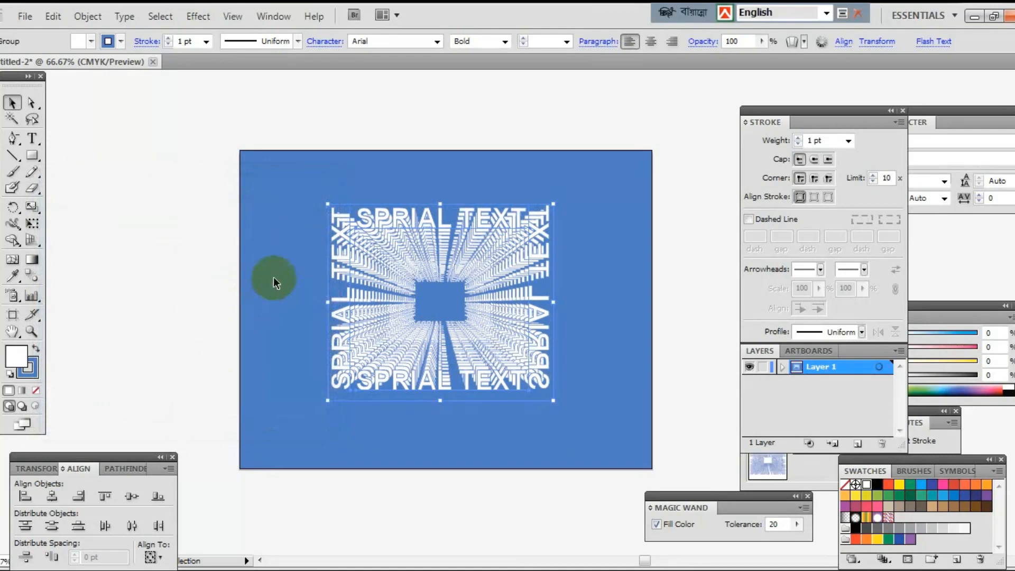
# Enlarge the text group proportionally about its center so that it fills most of the blue background
pyautogui.click(307, 214)
pyautogui.moveTo(302, 187); pyautogui.dragTo(632, 426)
pyautogui.moveTo(560, 403); pyautogui.dragTo(595, 437)
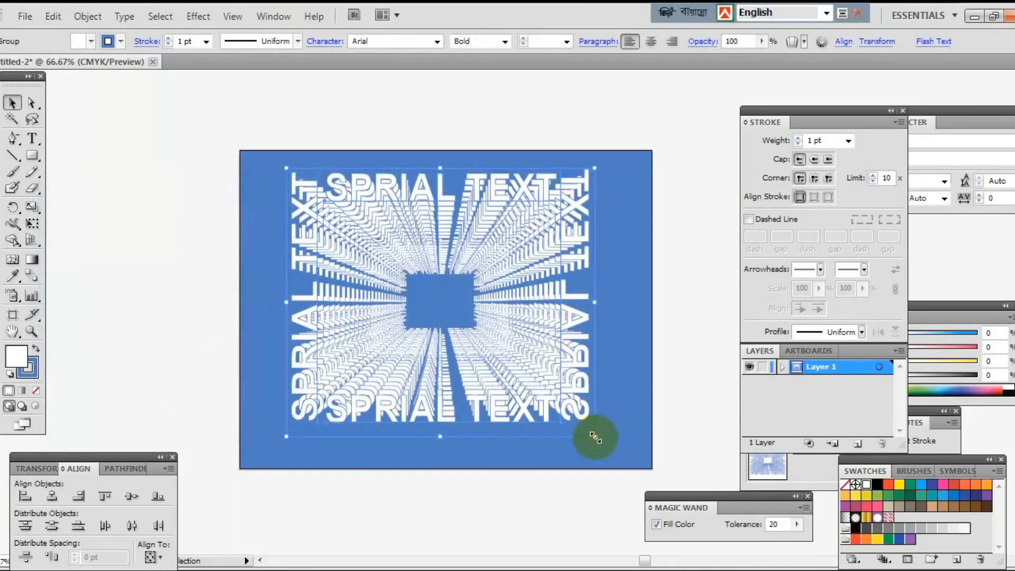
# Select the text group, set its stroke weight to 2 pt, and deselect it
pyautogui.click(609, 413)
pyautogui.click(579, 400)
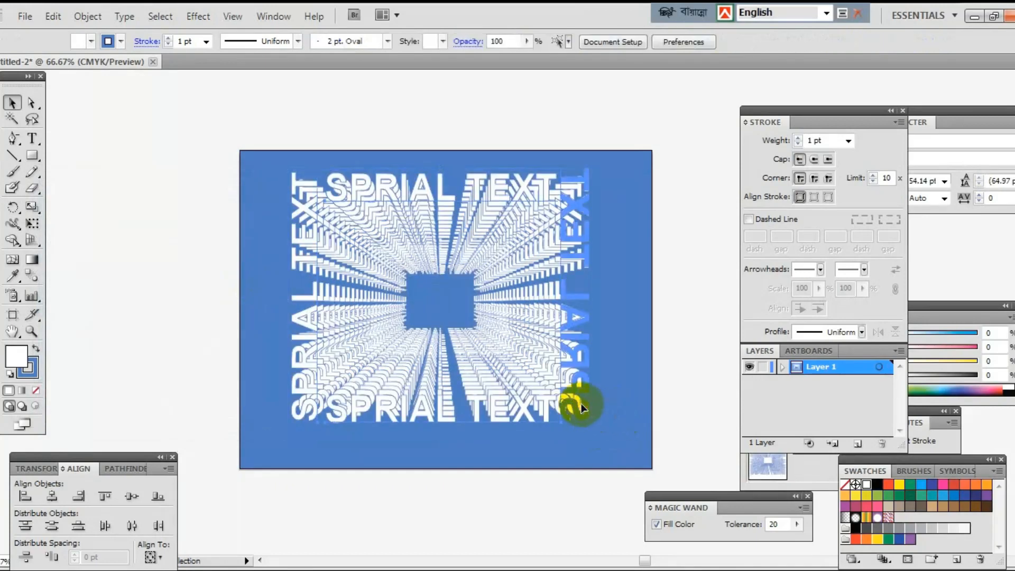
pyautogui.click(37, 372)
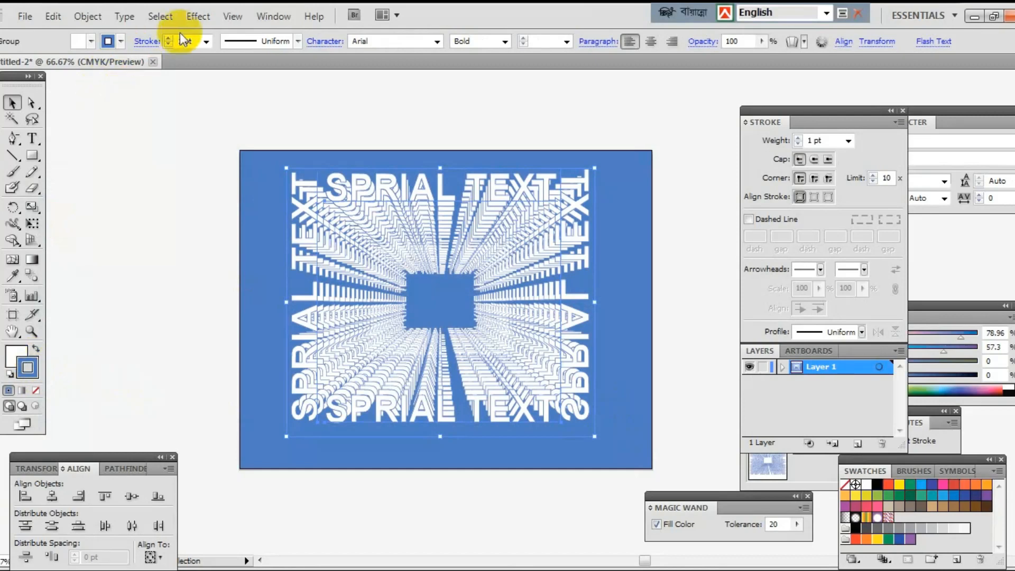
pyautogui.click(206, 42)
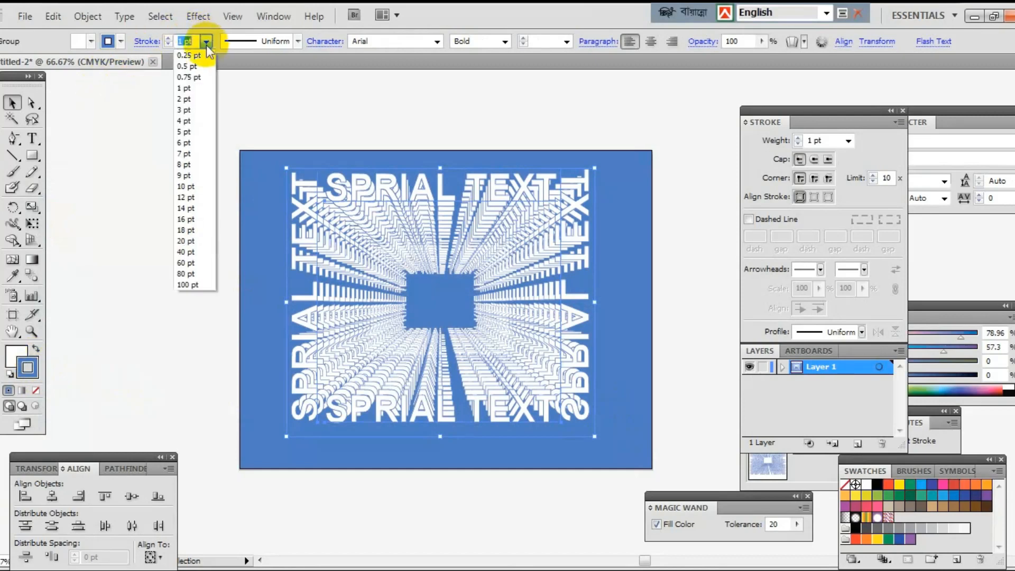
pyautogui.click(198, 98)
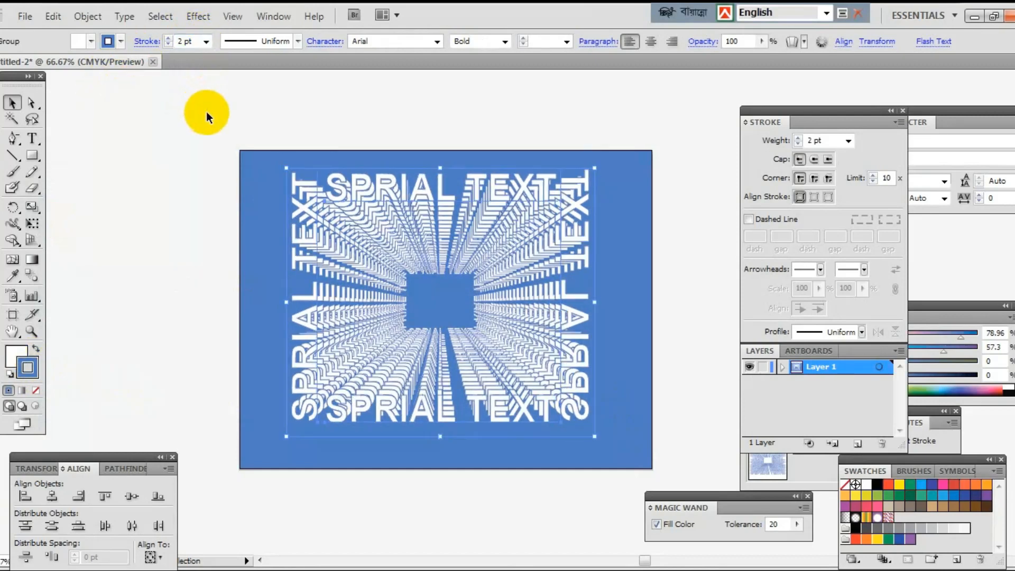
pyautogui.click(217, 125)
pyautogui.moveTo(217, 128); pyautogui.dragTo(602, 449)
pyautogui.click(587, 481)
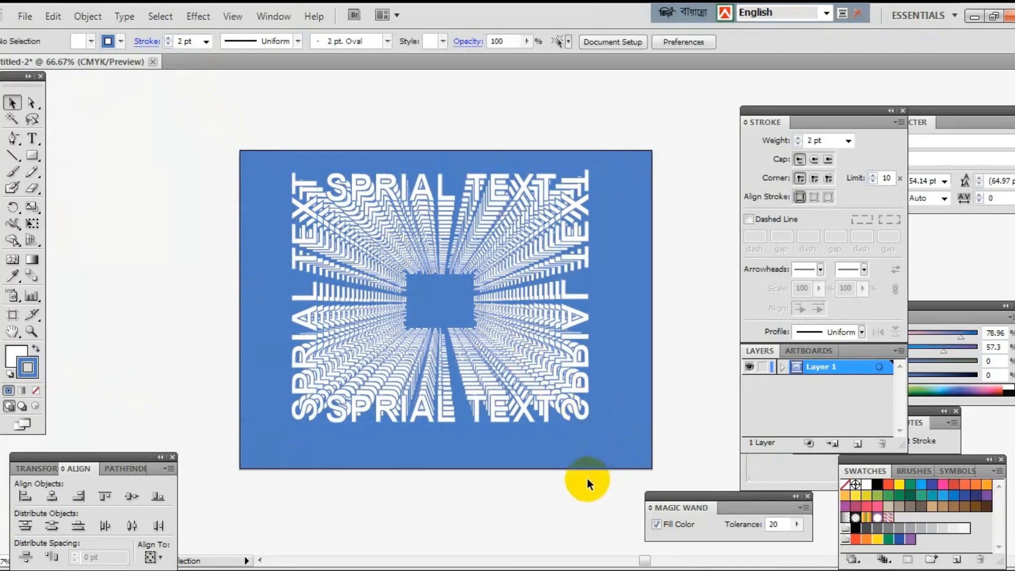
pyautogui.hotkey('ctrl', '1')
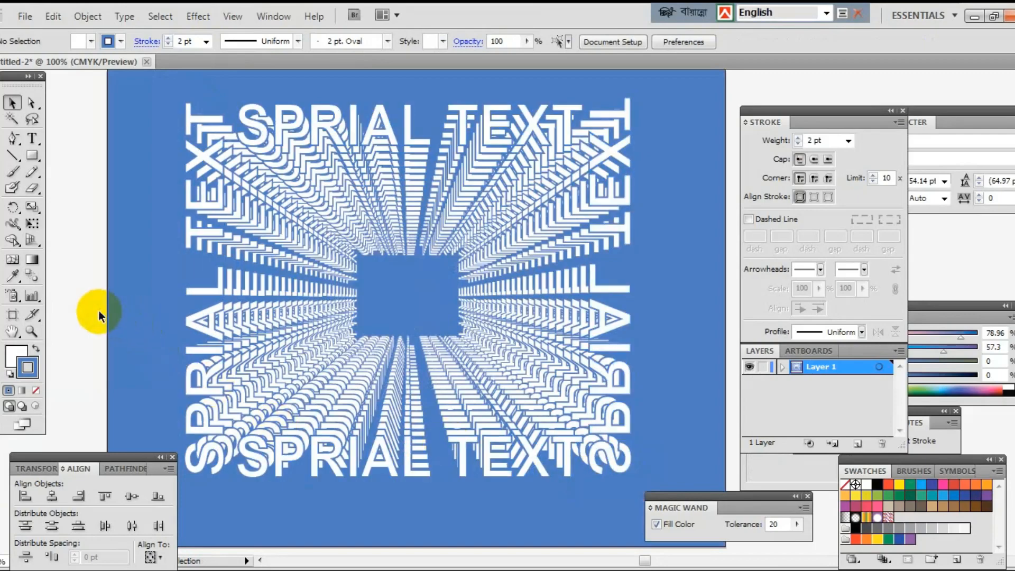
pyautogui.hotkey('ctrl', '-')
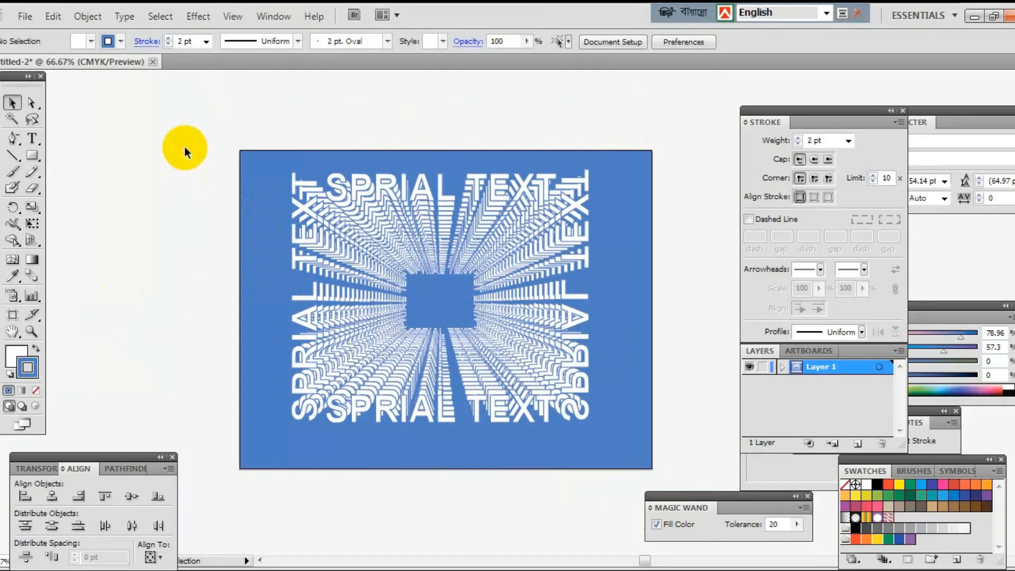
# Move the text group slightly down and to the right so that it sits near the center of the blue background
pyautogui.moveTo(340, 239); pyautogui.dragTo(468, 331)
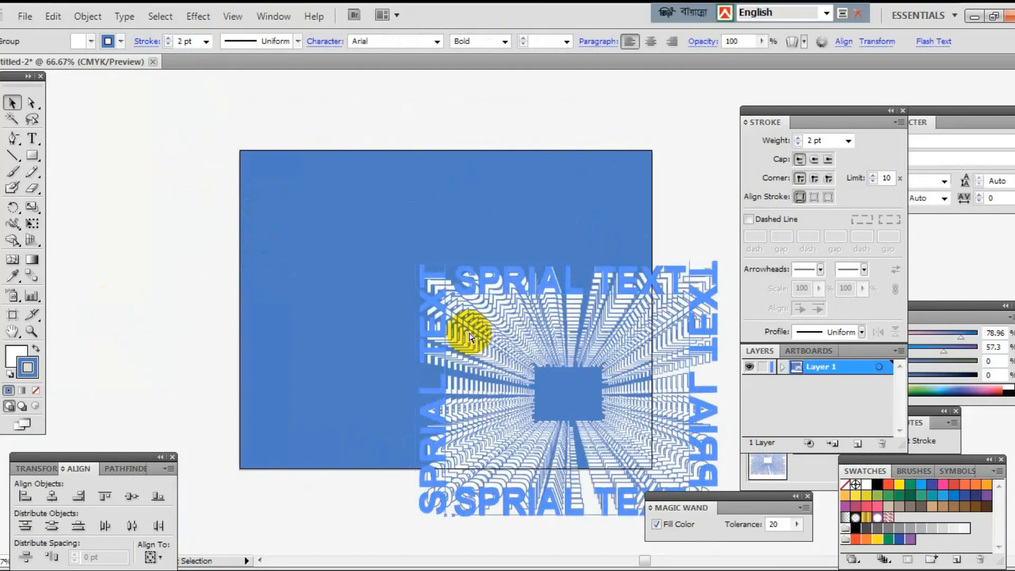
pyautogui.hotkey('ctrl', 'z')
pyautogui.click(642, 273)
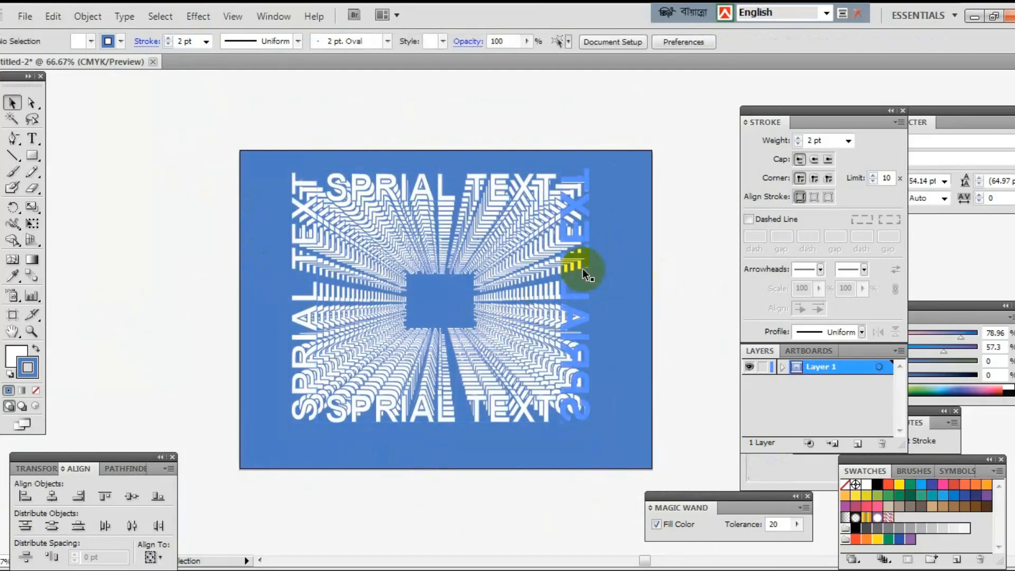
pyautogui.moveTo(583, 268); pyautogui.dragTo(582, 268)
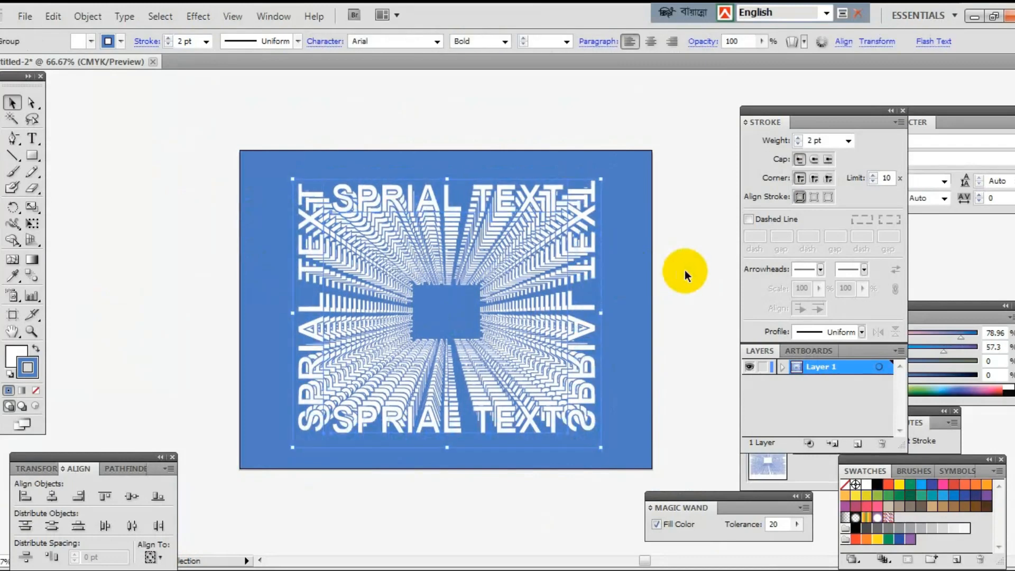
pyautogui.click(684, 271)
# Try red, yellow, green and orange-red swatches as the text group's stroke color
pyautogui.click(591, 270)
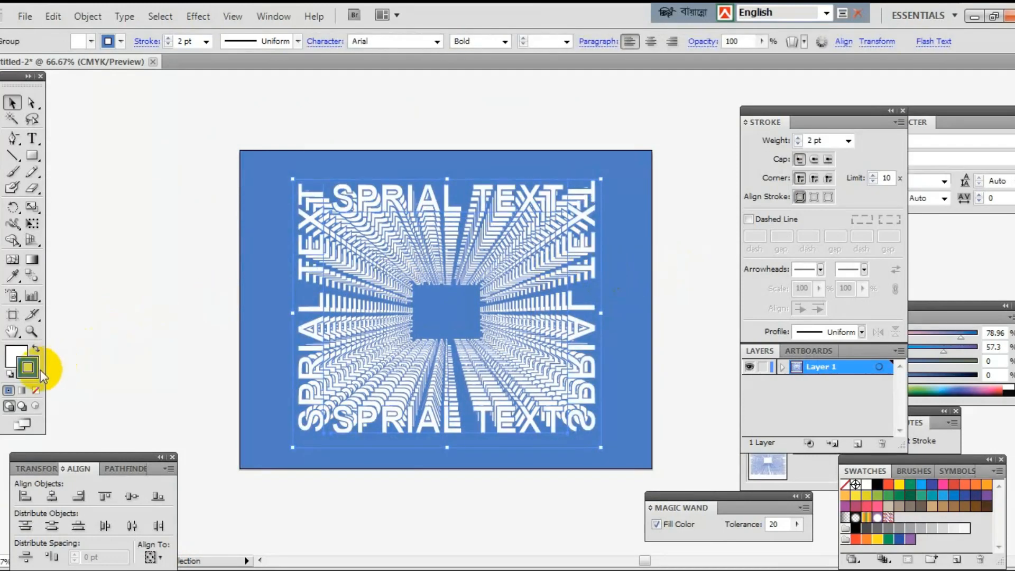
pyautogui.click(121, 42)
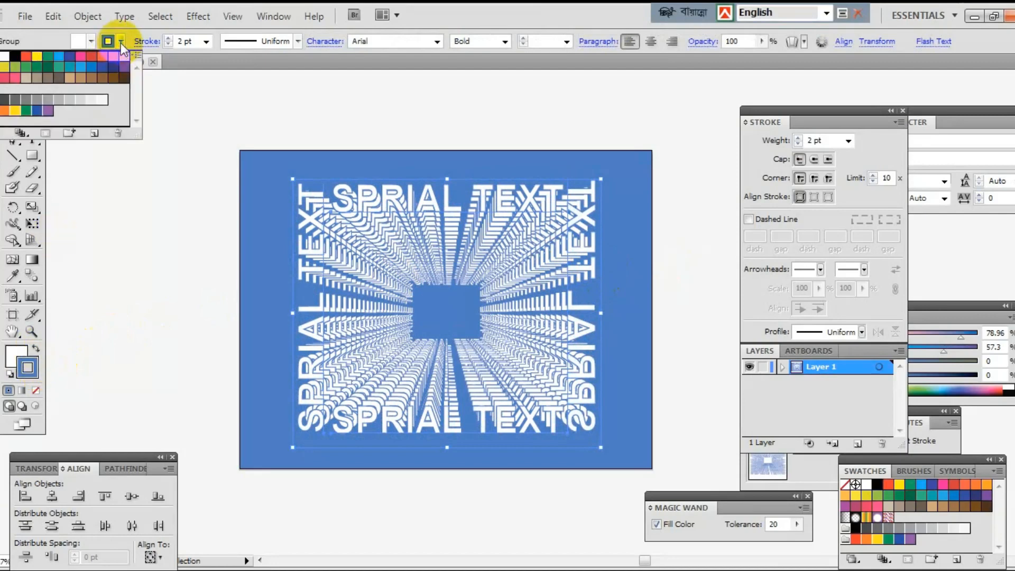
pyautogui.click(94, 64)
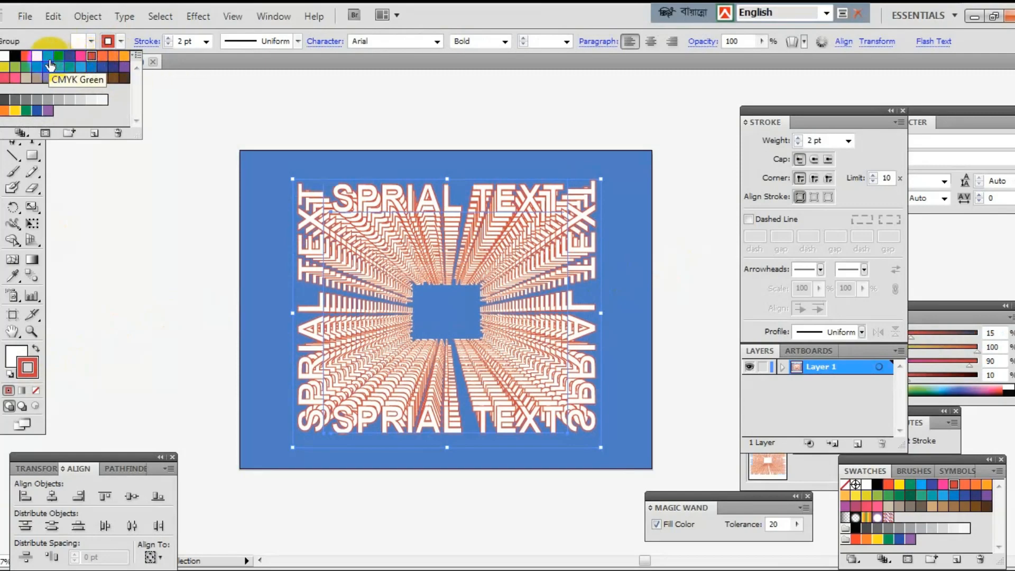
pyautogui.click(38, 60)
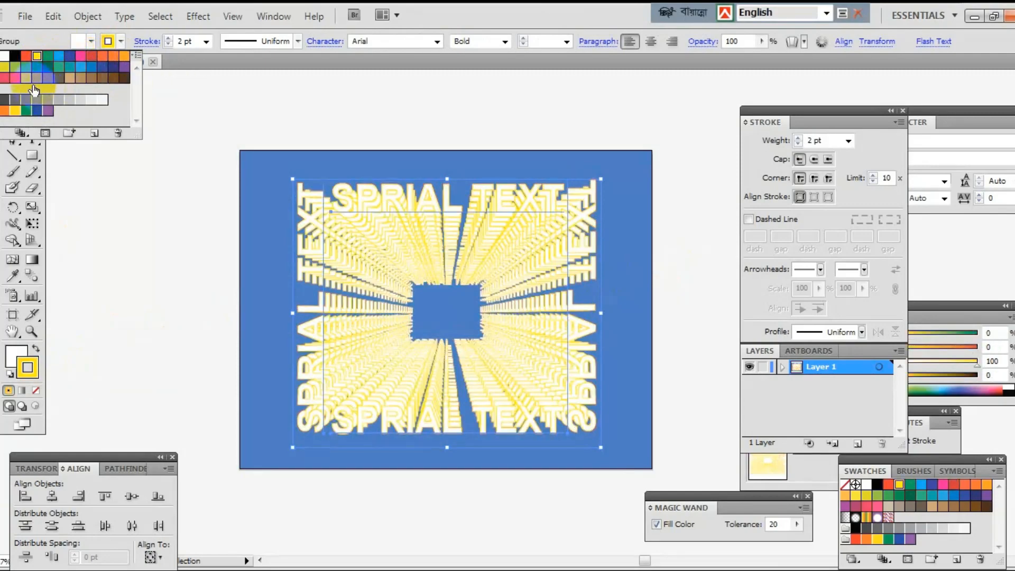
pyautogui.click(42, 68)
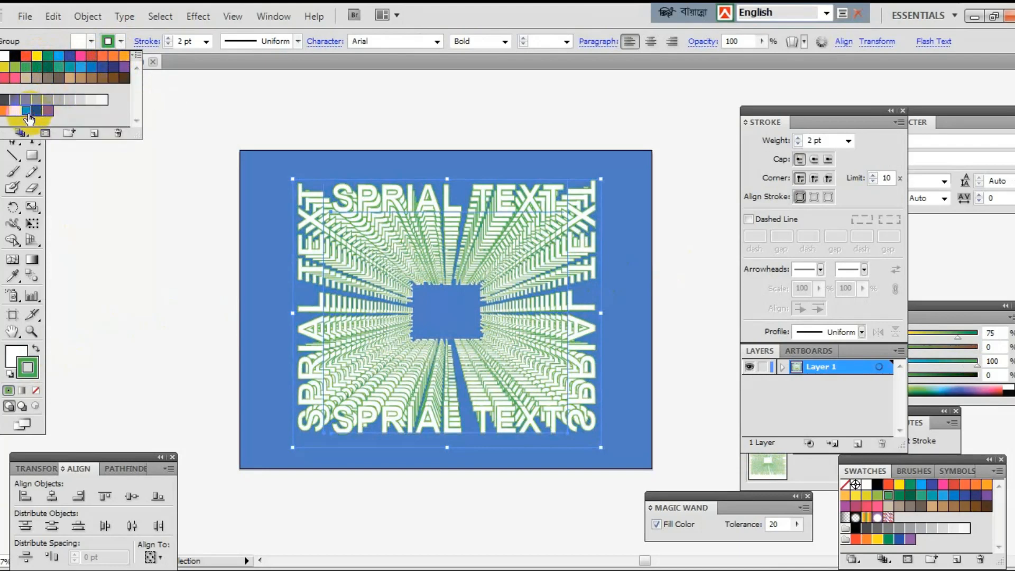
pyautogui.click(15, 113)
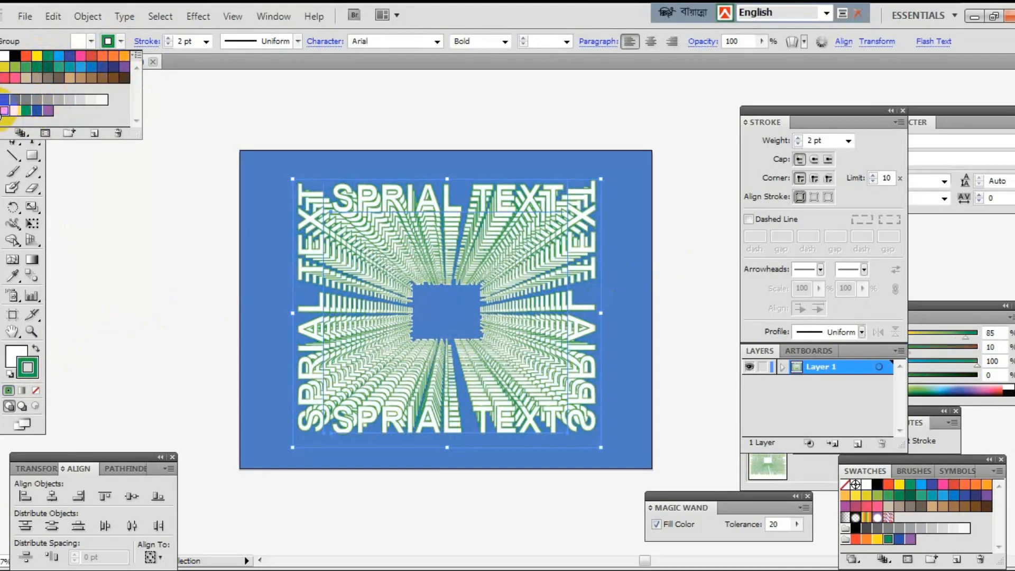
pyautogui.click(3, 112)
pyautogui.click(3, 115)
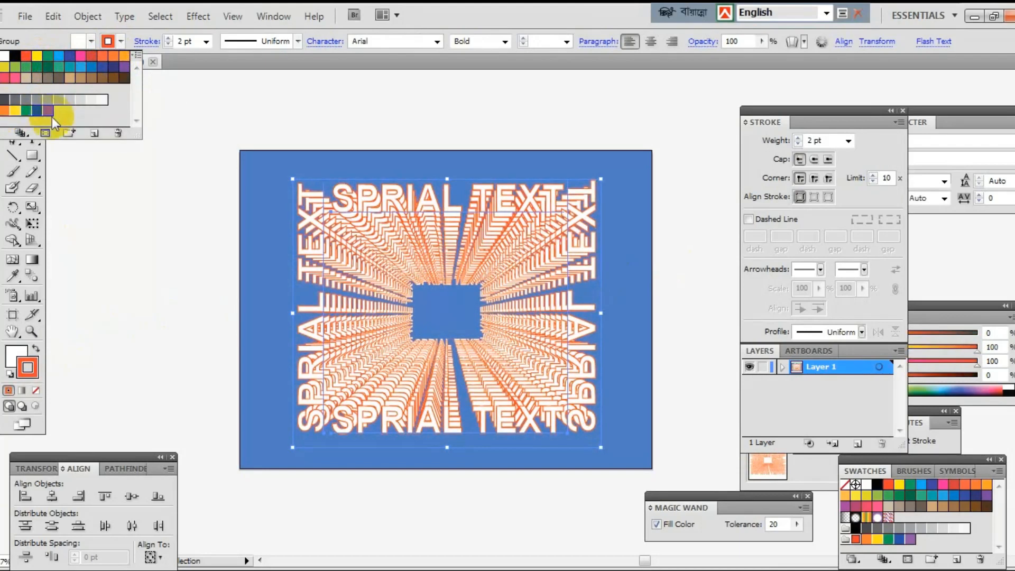
pyautogui.click(185, 146)
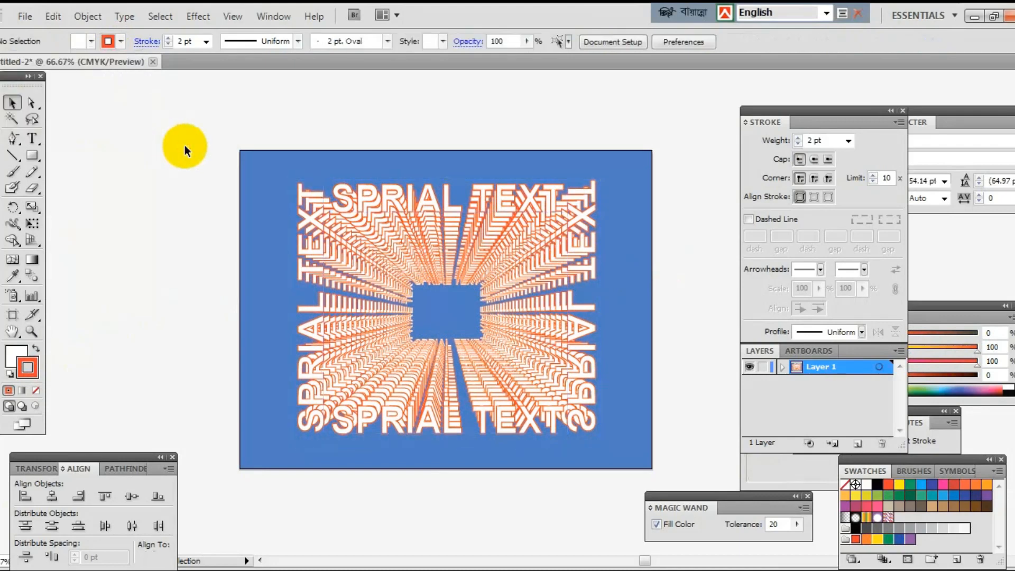
# Set the text group's stroke color to the blue swatch C=85 M=50 Y=0 K=0 and deselect it
pyautogui.click(337, 196)
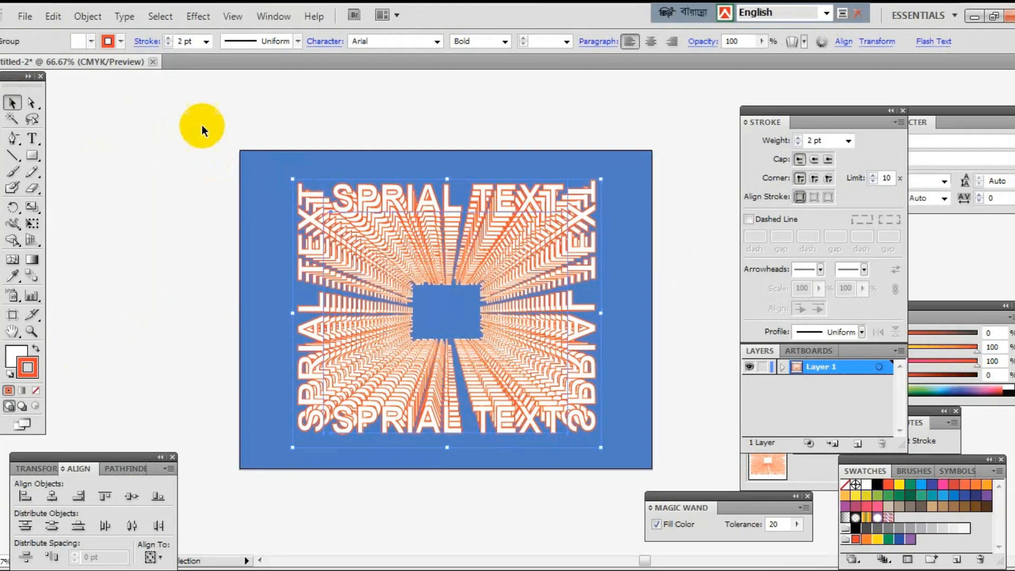
pyautogui.click(123, 40)
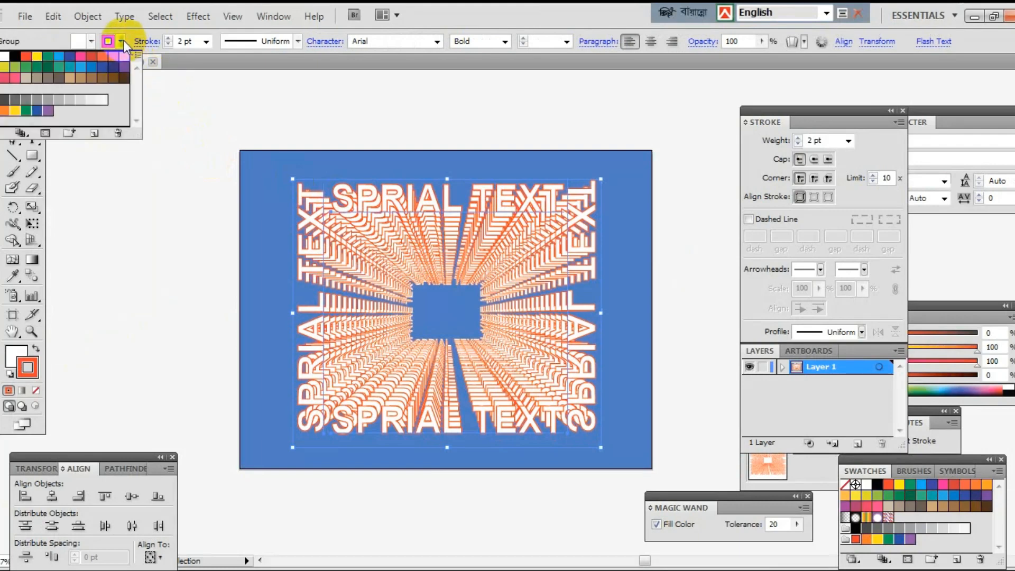
pyautogui.click(93, 67)
pyautogui.click(204, 156)
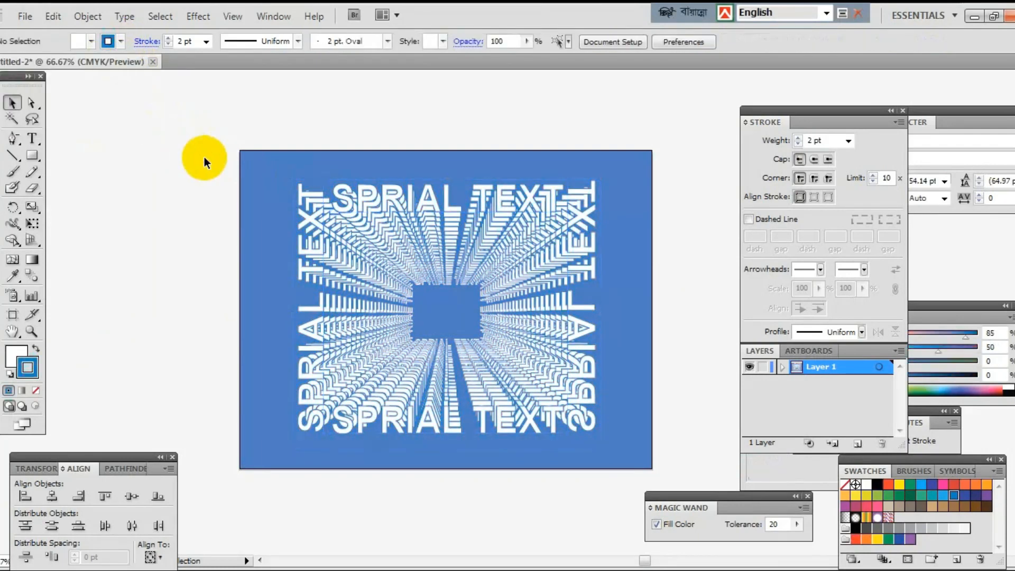